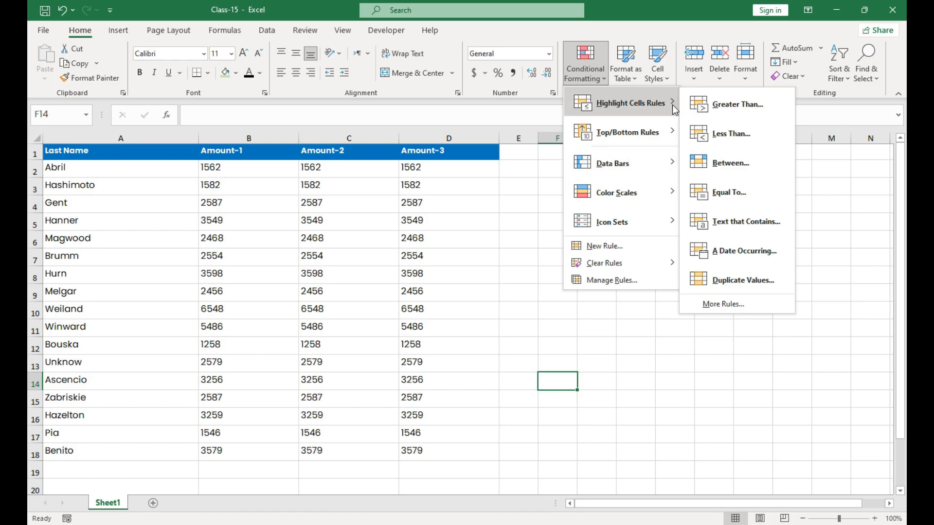
pyautogui.moveTo(646, 142)
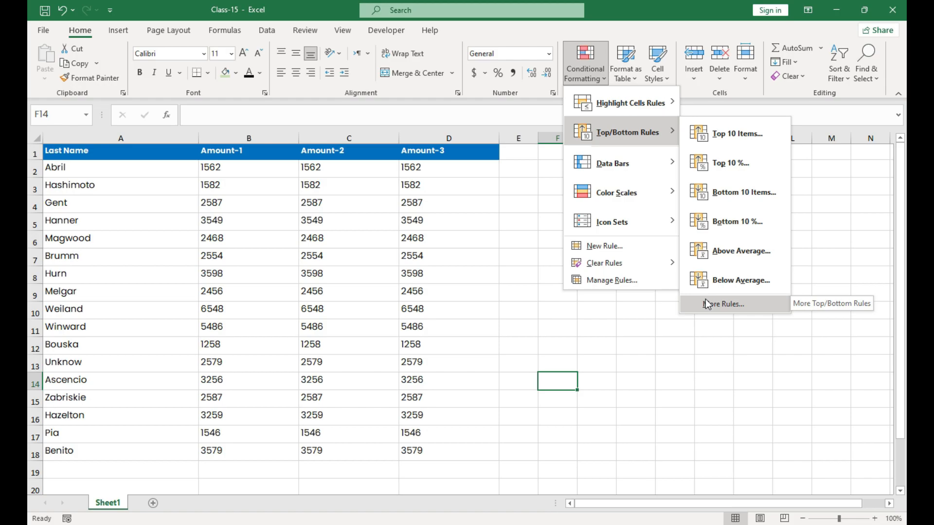
pyautogui.moveTo(636, 174)
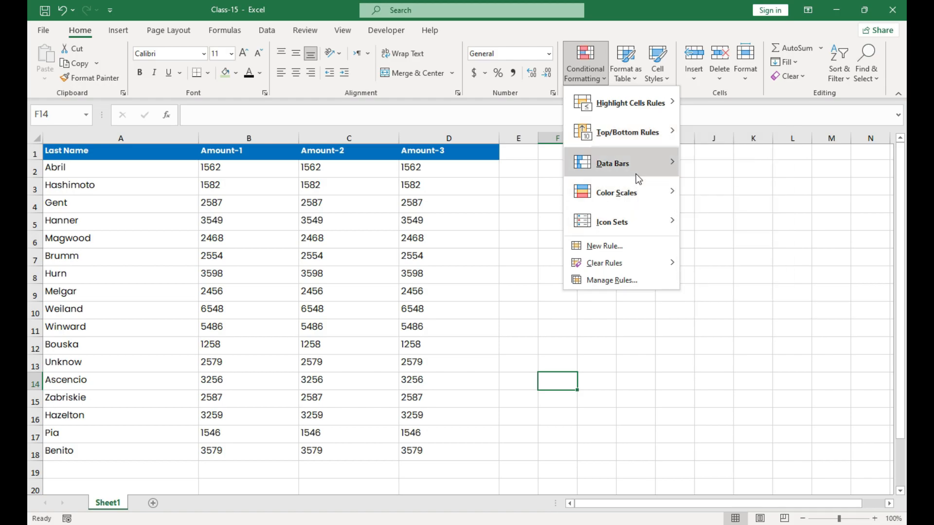
pyautogui.moveTo(631, 194)
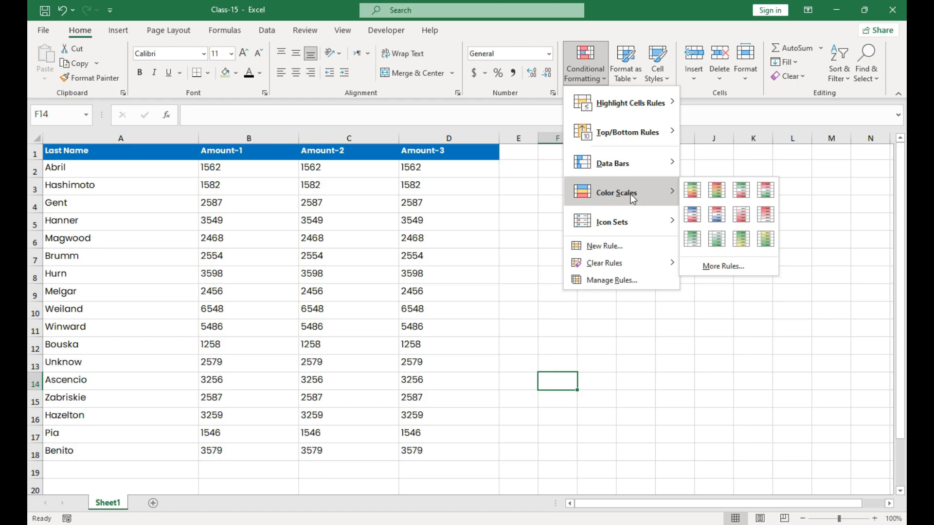
pyautogui.moveTo(626, 223)
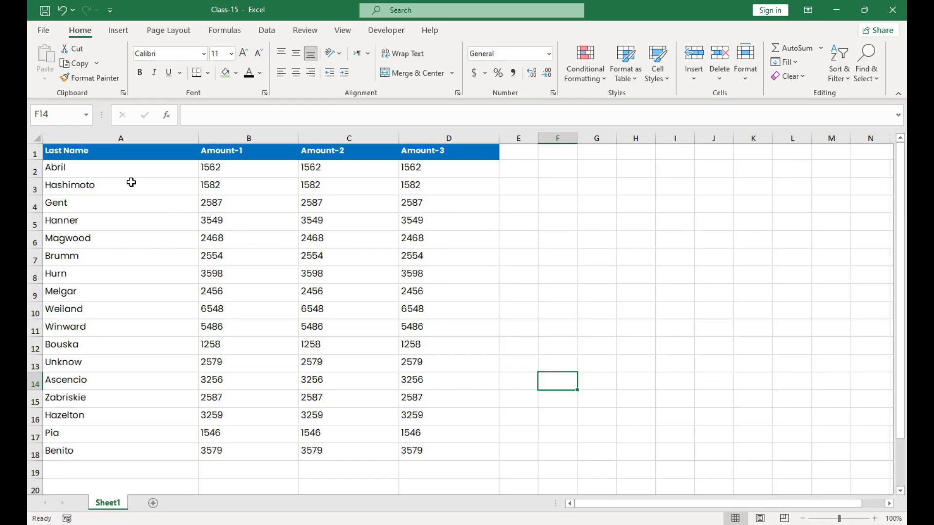
pyautogui.moveTo(152, 172); pyautogui.dragTo(473, 442)
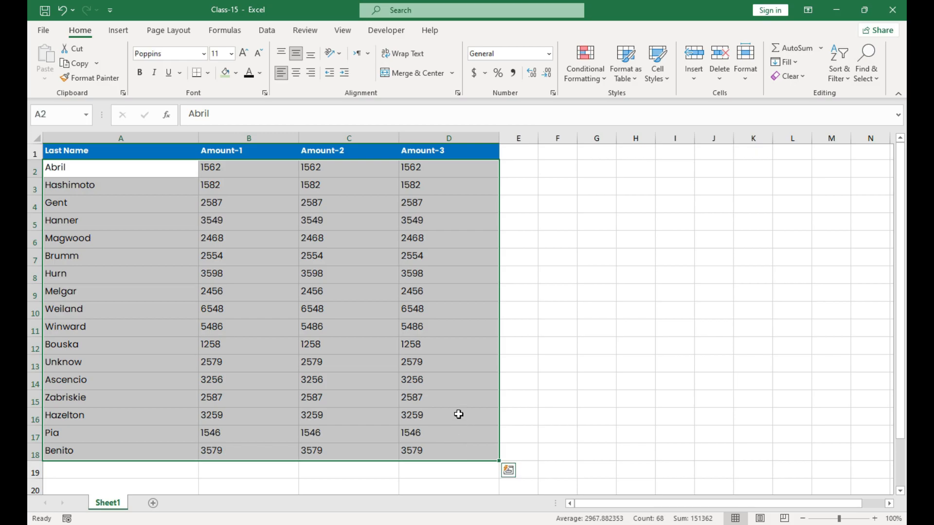
pyautogui.click(448, 400)
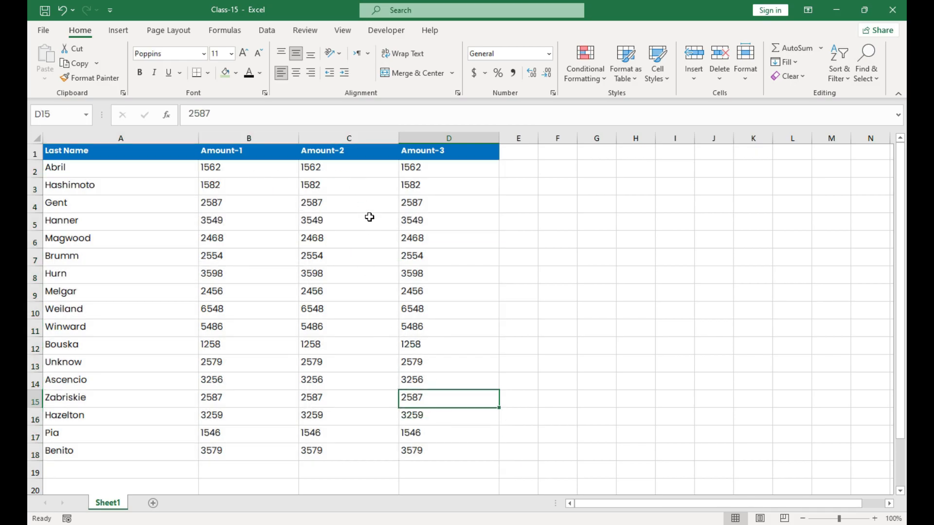
# Step: Enter the formula +B18+100 in C2 of the Amount-2 column and fill it down to C18
pyautogui.click(342, 170)
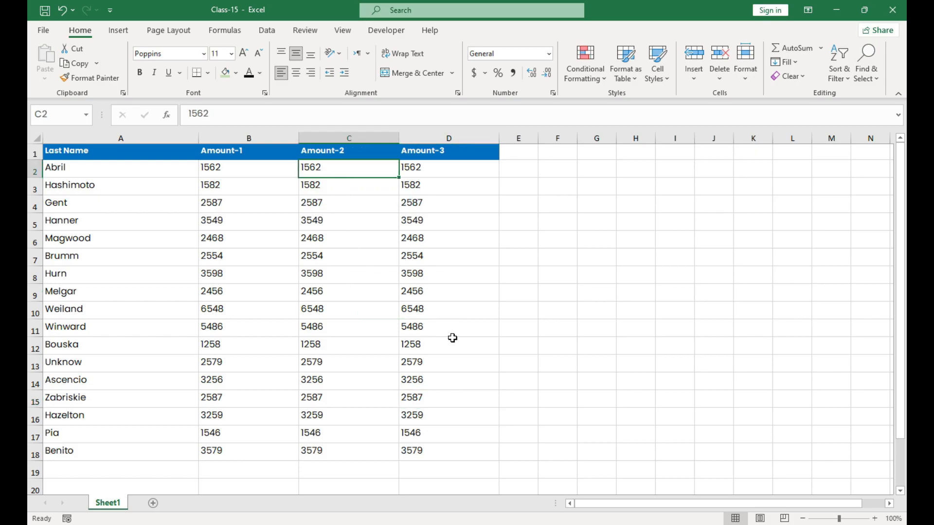
pyautogui.write('+')
pyautogui.click(224, 446)
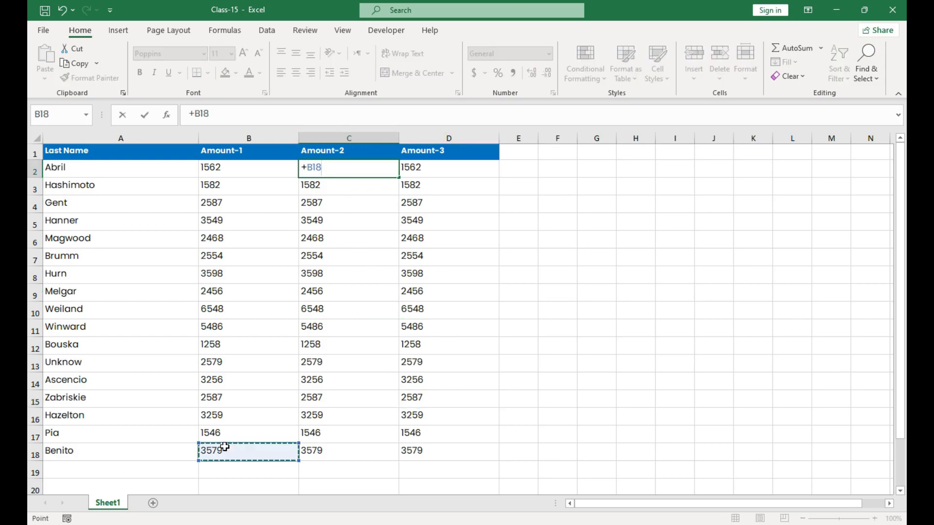
pyautogui.write('+100')
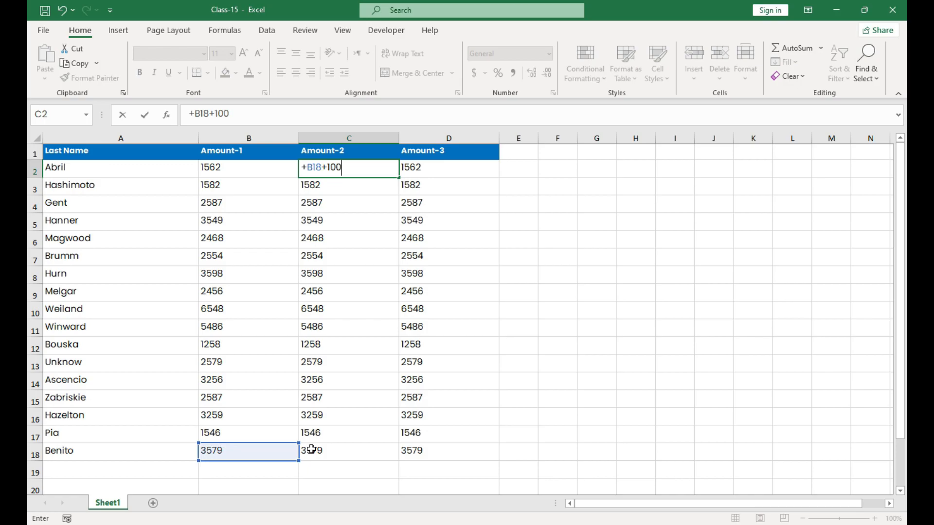
pyautogui.press('Return')
pyautogui.press('Up')
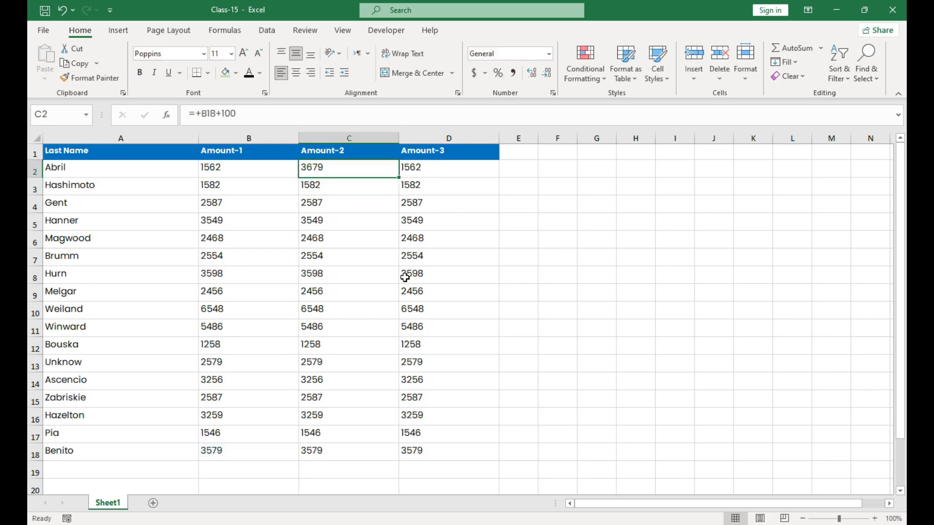
pyautogui.moveTo(400, 180); pyautogui.dragTo(377, 458)
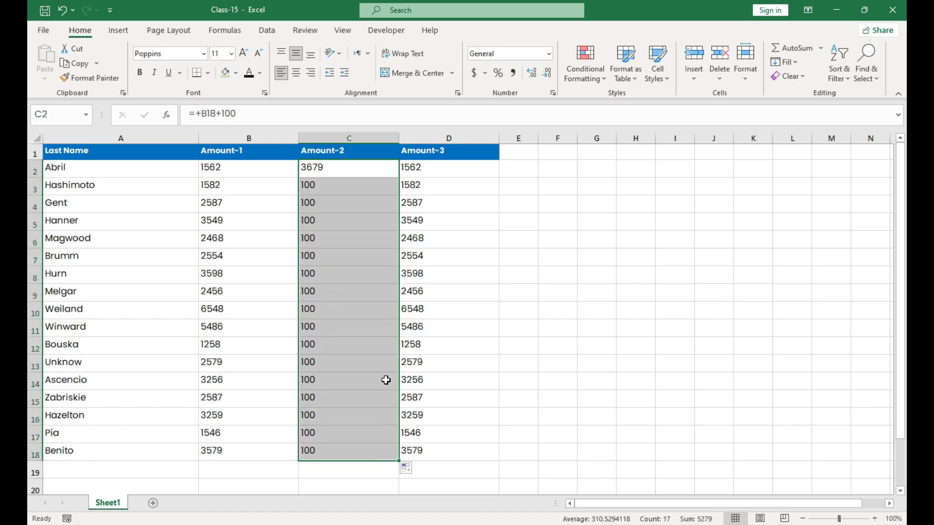
# Step: Enter the formula +C2+100 in C3 and fill it down the Amount-2 column to C18
pyautogui.click(347, 184)
pyautogui.write('=')
pyautogui.click(381, 169)
pyautogui.write('+100')
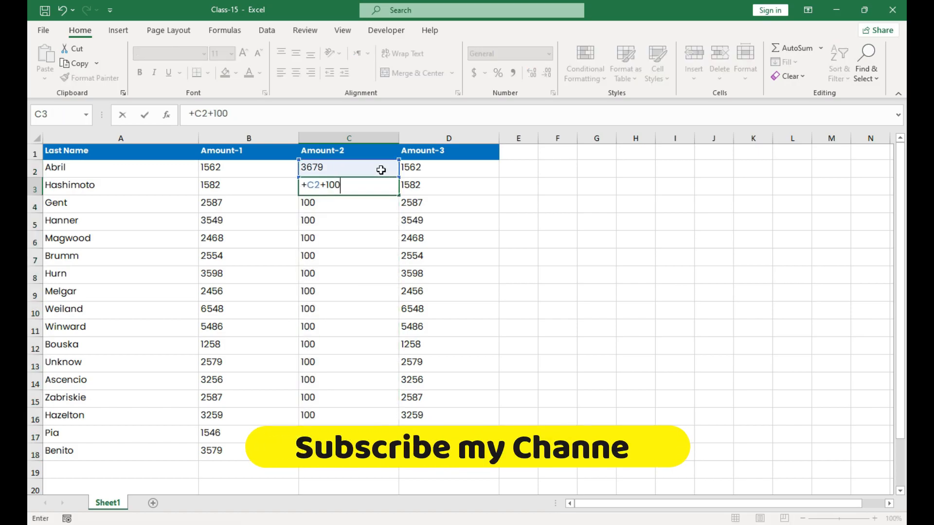
pyautogui.press('Return')
pyautogui.click(381, 185)
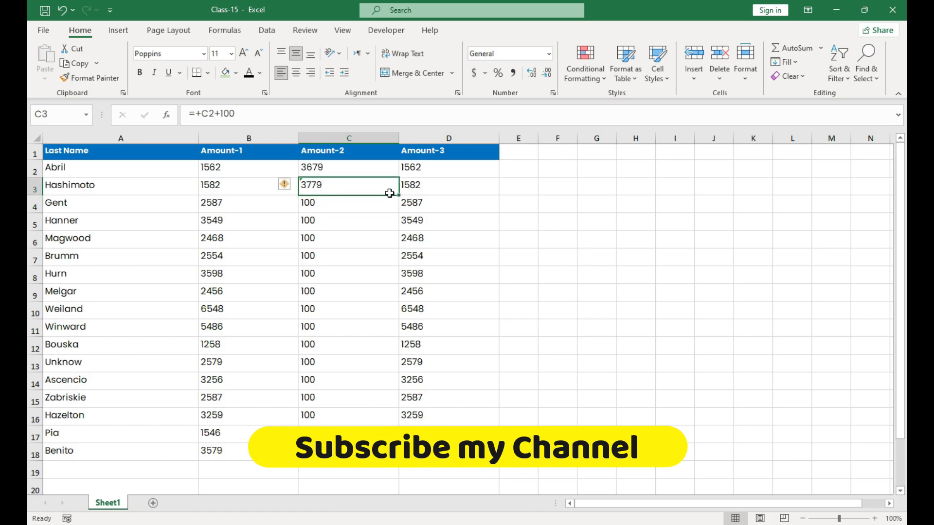
pyautogui.doubleClick(399, 196)
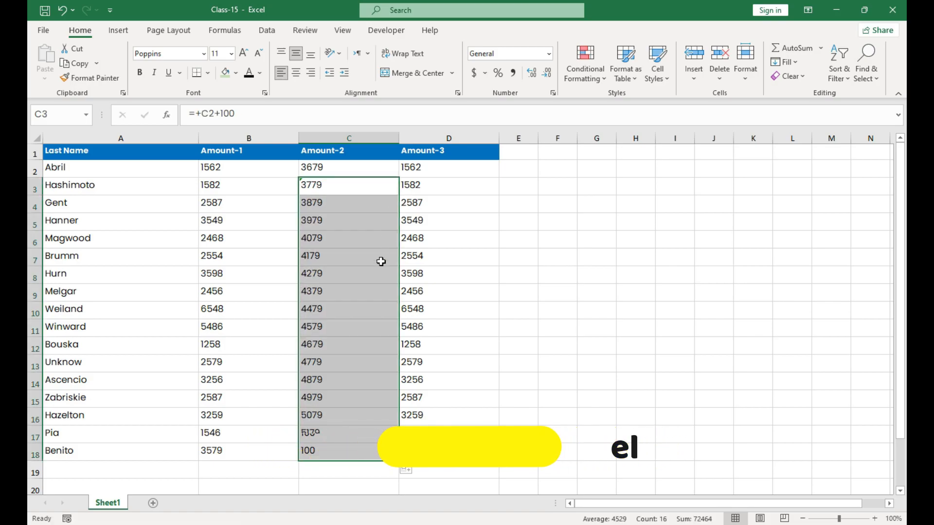
pyautogui.click(355, 431)
# Step: Enter the formula +C18+200 in D2, the first cell of the Amount-3 column
pyautogui.click(440, 175)
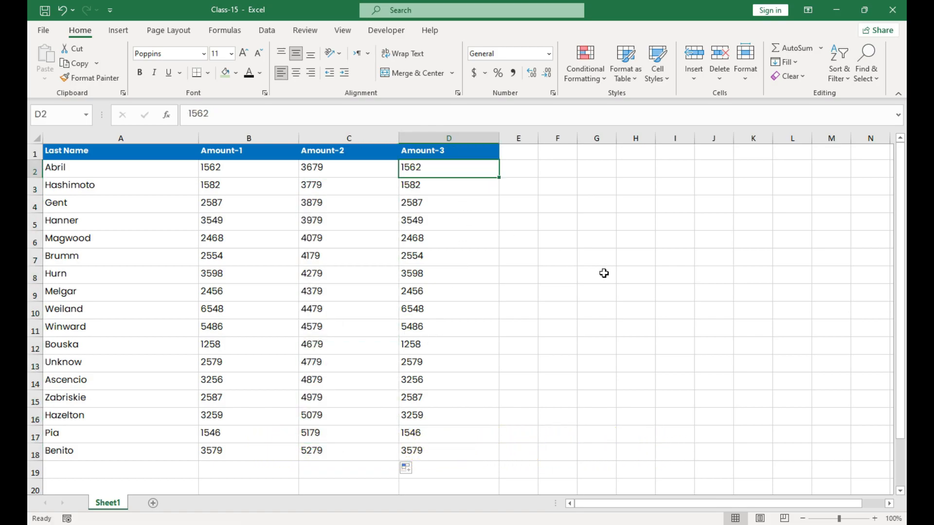
pyautogui.write('+')
pyautogui.click(355, 451)
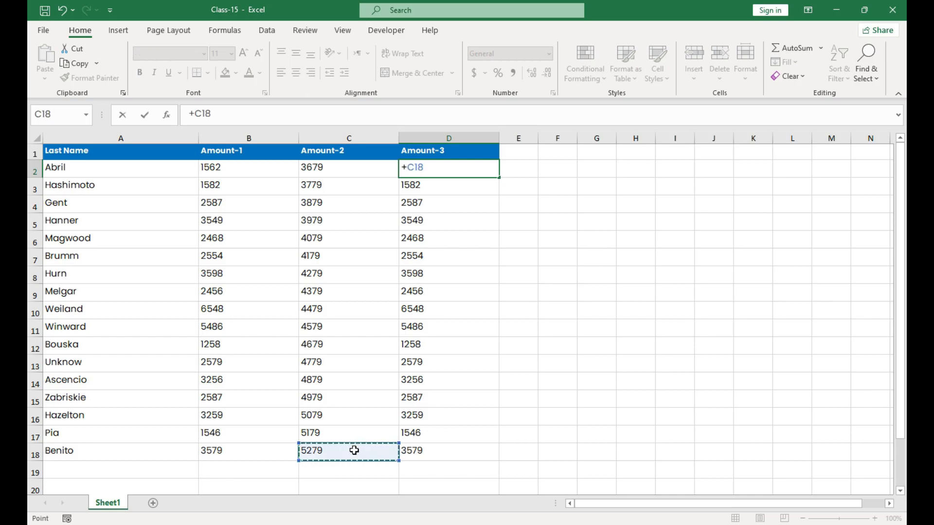
pyautogui.write('200')
pyautogui.press('BackSpace')
pyautogui.press('BackSpace')
pyautogui.press('BackSpace')
pyautogui.write('+200')
pyautogui.press('Return')
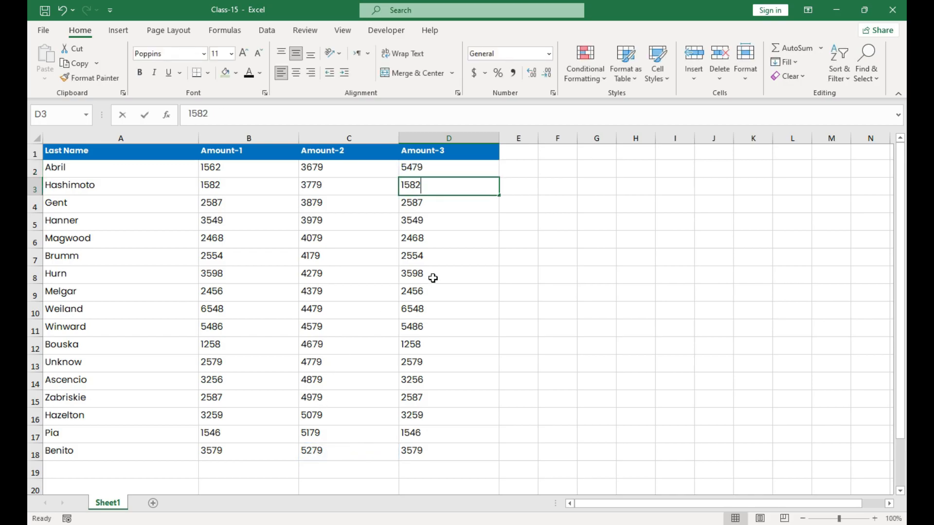
# Step: Enter the formula +D2+200 in D3 and fill it down the Amount-3 column to D18
pyautogui.write('+')
pyautogui.click(451, 170)
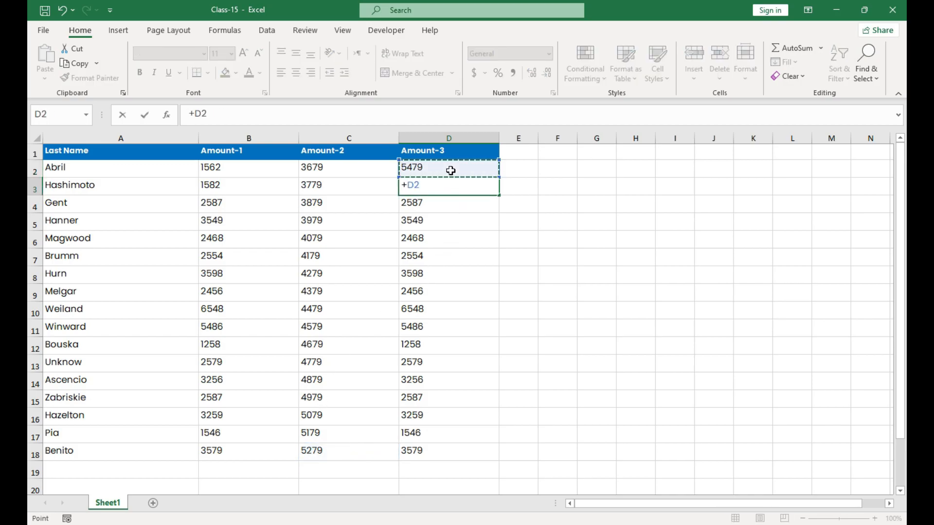
pyautogui.write('+200')
pyautogui.press('Return')
pyautogui.click(456, 184)
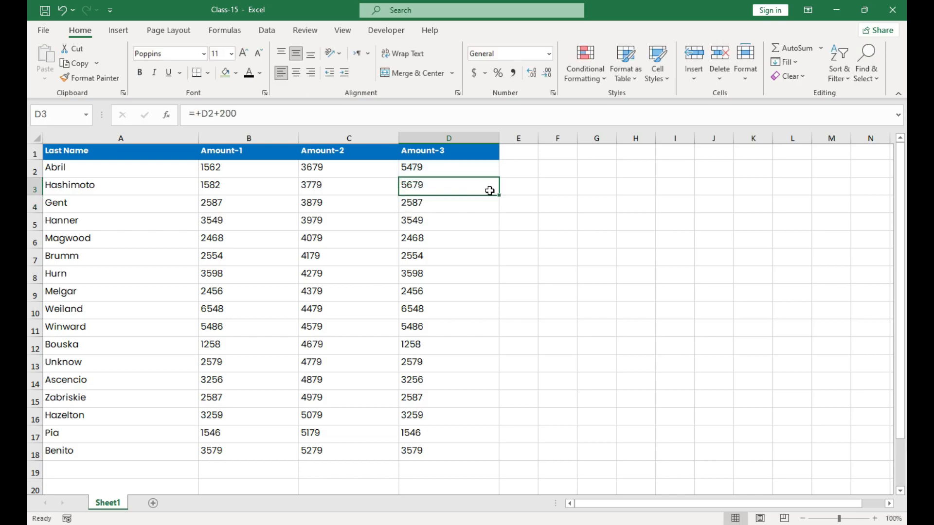
pyautogui.doubleClick(499, 194)
pyautogui.click(465, 227)
# Step: Replace the Amount-2 and Amount-3 formulas in C2:D18 with their values by copying and pasting values in place
pyautogui.moveTo(346, 168); pyautogui.dragTo(448, 458)
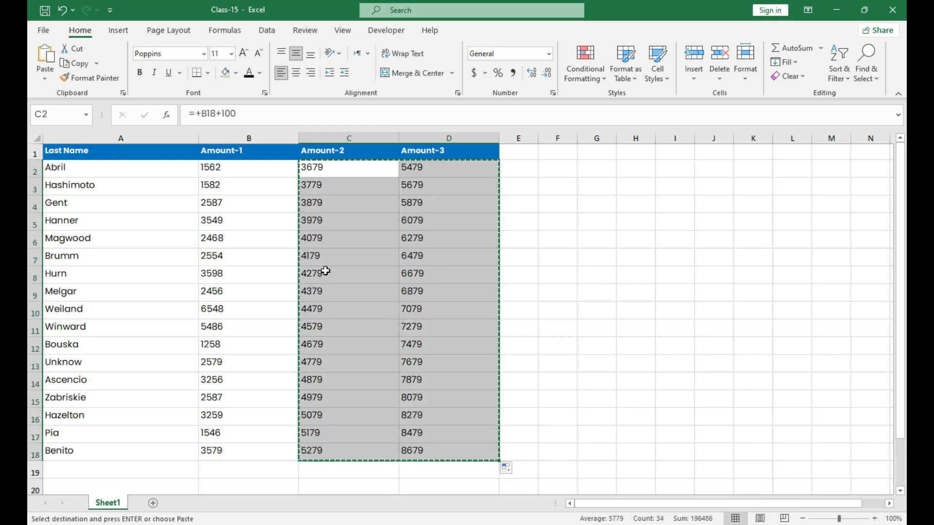
pyautogui.hotkey('ctrl', 'c')
pyautogui.click(329, 175)
pyautogui.rightClick(330, 175)
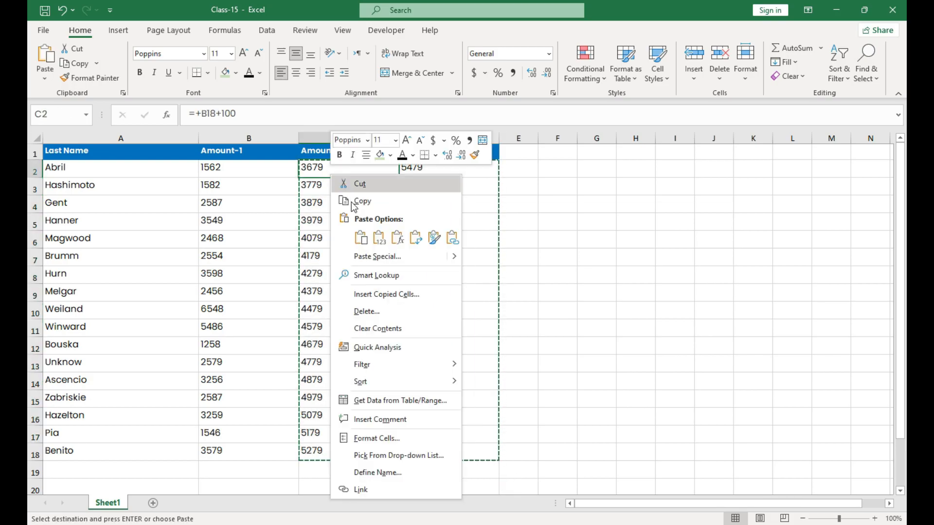
pyautogui.click(379, 238)
pyautogui.press('Escape')
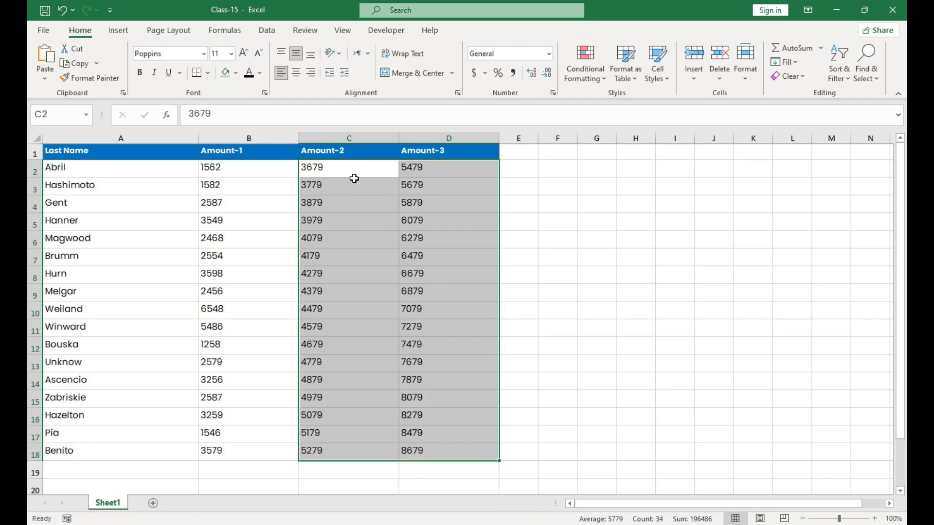
pyautogui.click(354, 178)
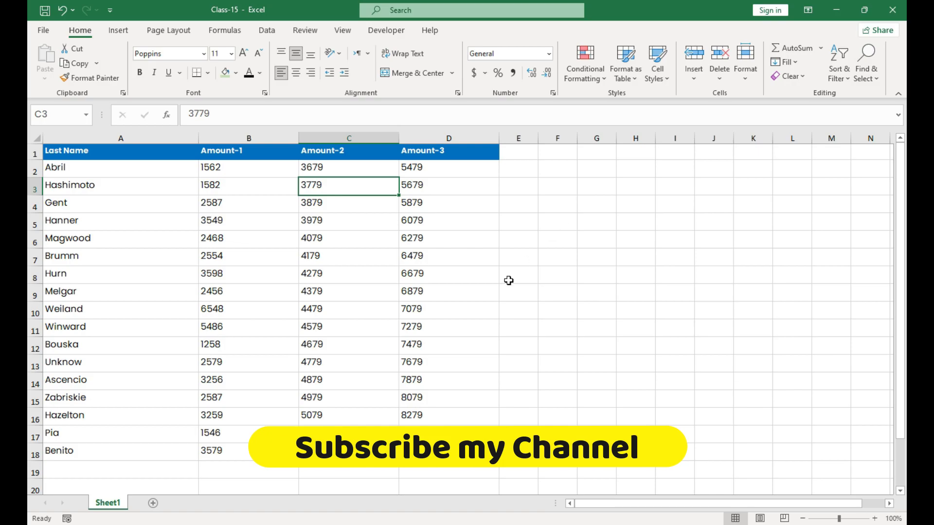
# Step: Highlight the top 5 Amount-1 values in B2:B18 with a Top 10 Items rule using Light Red Fill with Dark Red Text
pyautogui.moveTo(206, 171); pyautogui.dragTo(212, 455)
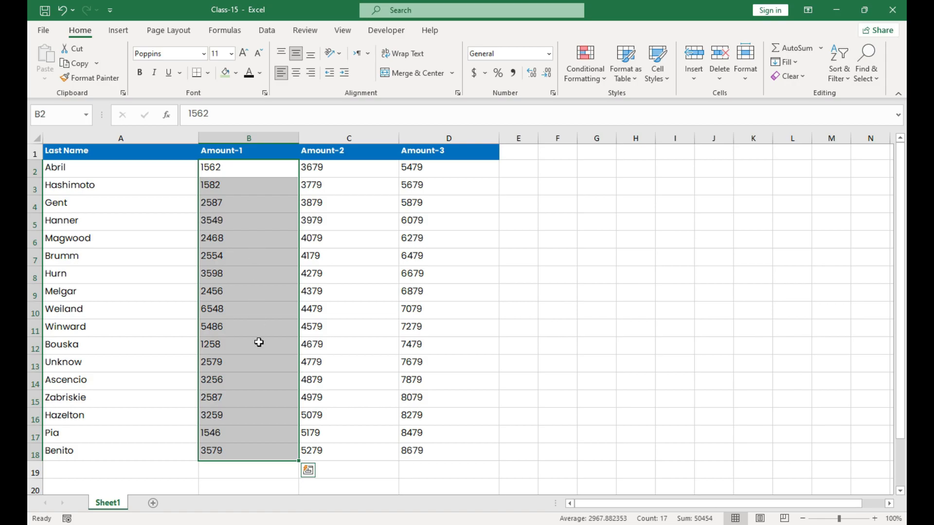
pyautogui.click(603, 76)
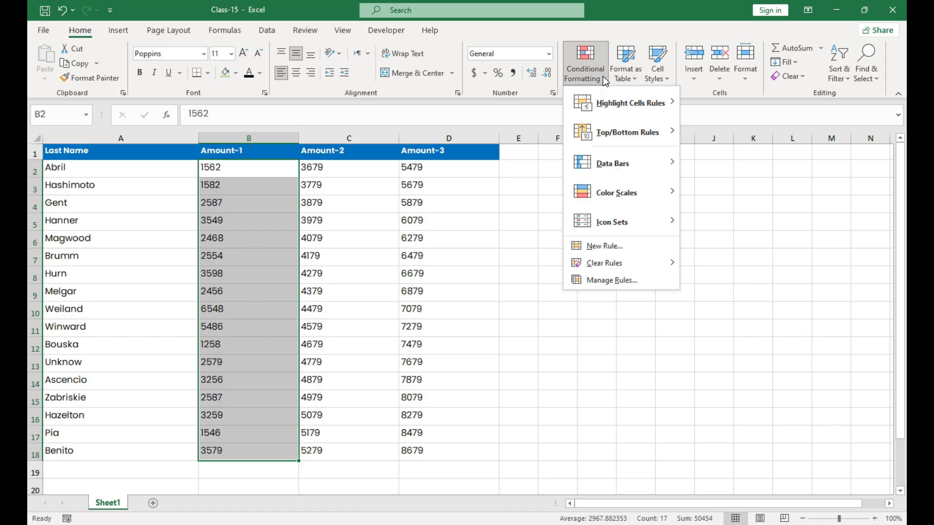
pyautogui.moveTo(612, 135)
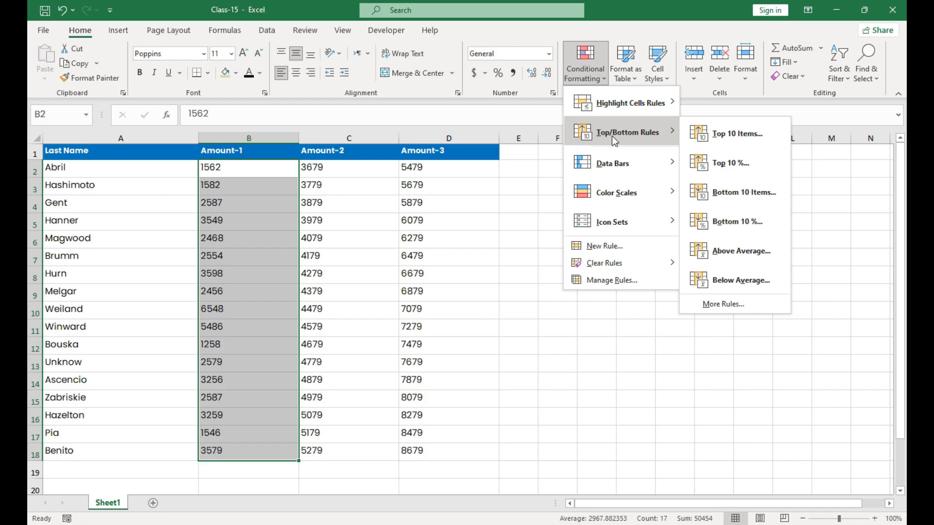
pyautogui.click(719, 140)
pyautogui.moveTo(351, 186); pyautogui.dragTo(558, 171)
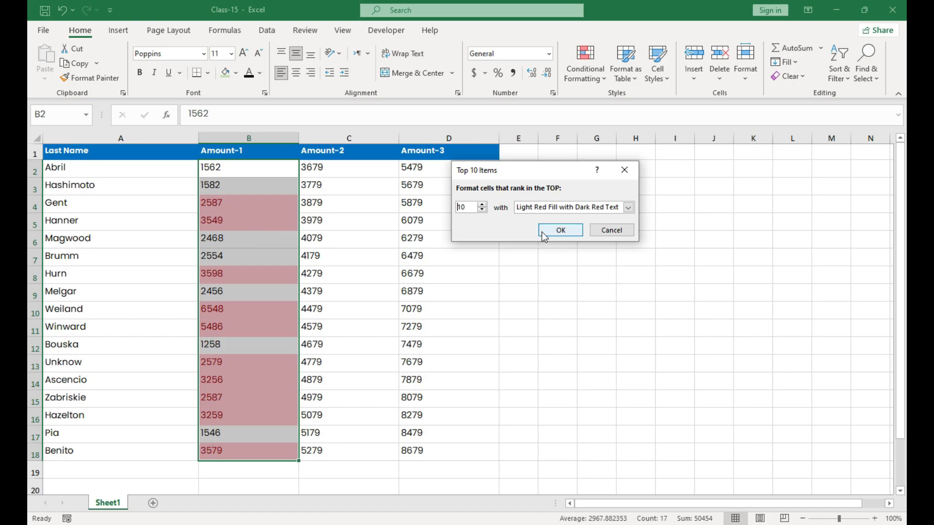
pyautogui.click(482, 210)
pyautogui.click(482, 210)
pyautogui.click(482, 211)
pyautogui.click(482, 211)
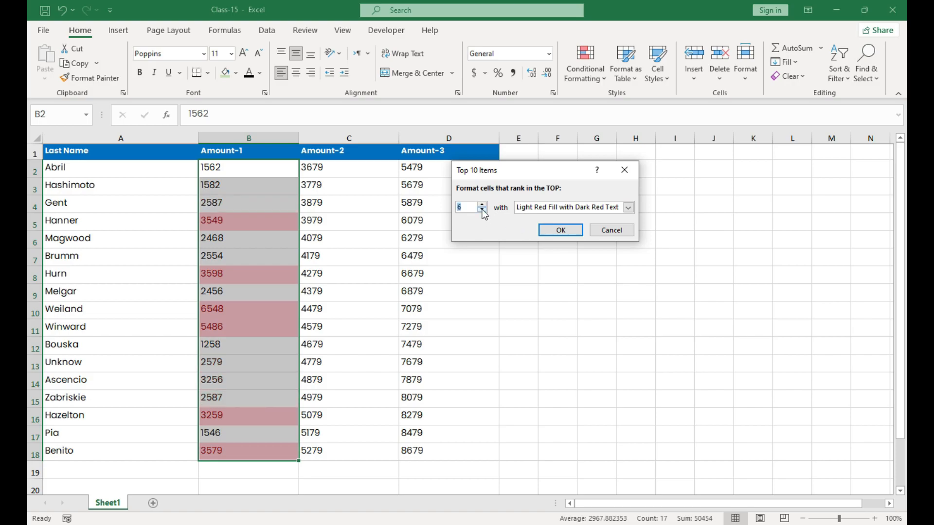
pyautogui.click(482, 210)
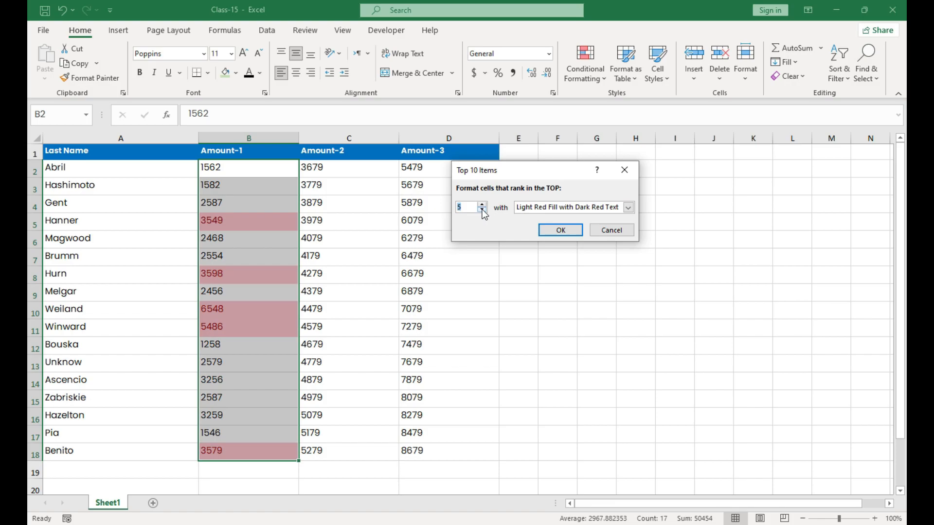
pyautogui.click(561, 230)
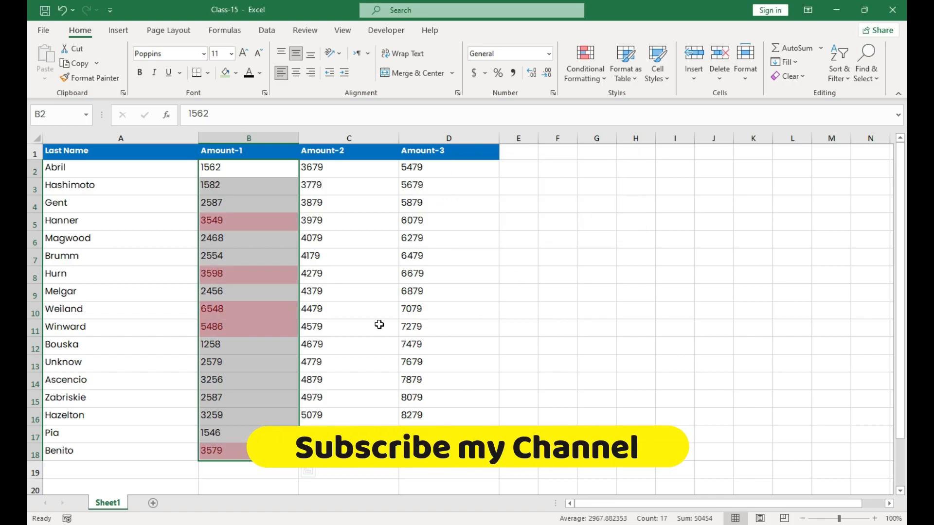
pyautogui.click(211, 281)
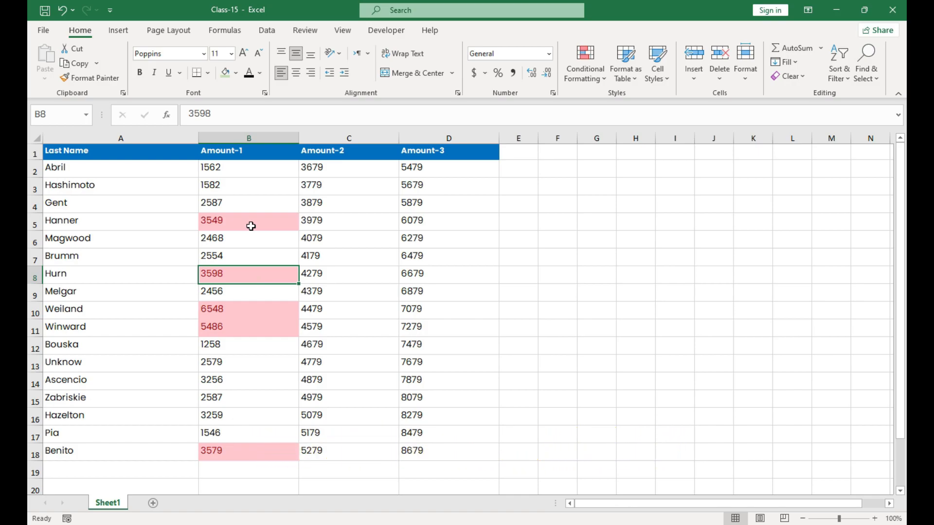
pyautogui.moveTo(263, 173); pyautogui.dragTo(262, 444)
pyautogui.click(585, 69)
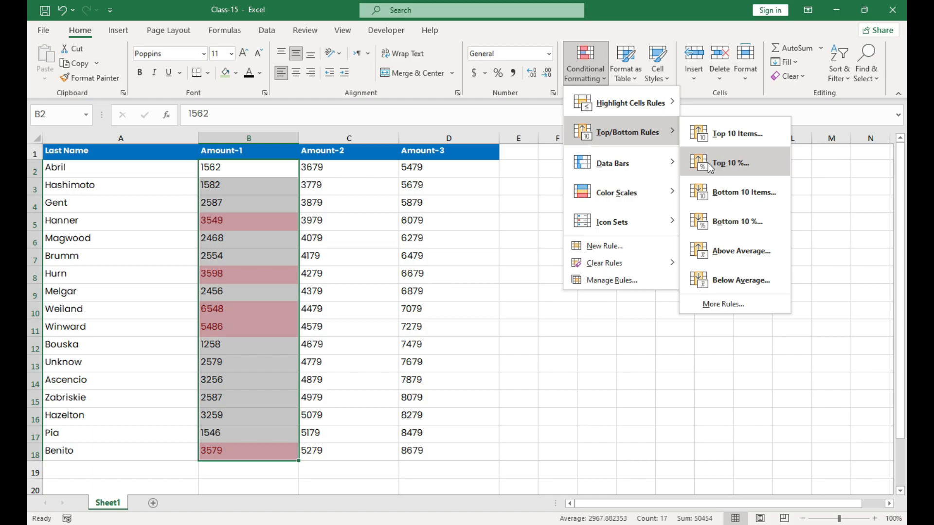
pyautogui.click(356, 255)
# Step: Apply a Top 10% conditional formatting rule with Light Red Fill with Dark Red Text to the Amount-2 values in C2:C18
pyautogui.moveTo(343, 171); pyautogui.dragTo(330, 446)
pyautogui.click(592, 80)
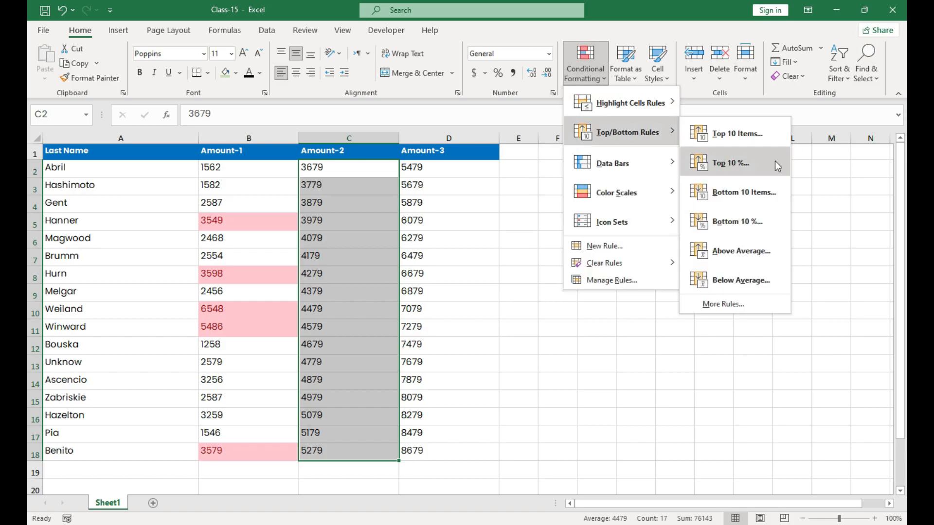
pyautogui.click(767, 171)
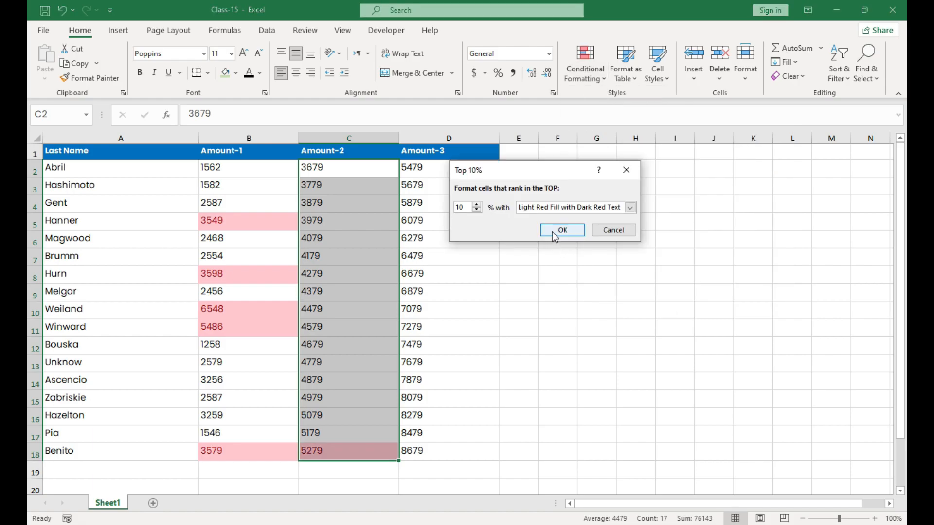
pyautogui.click(476, 210)
pyautogui.click(562, 230)
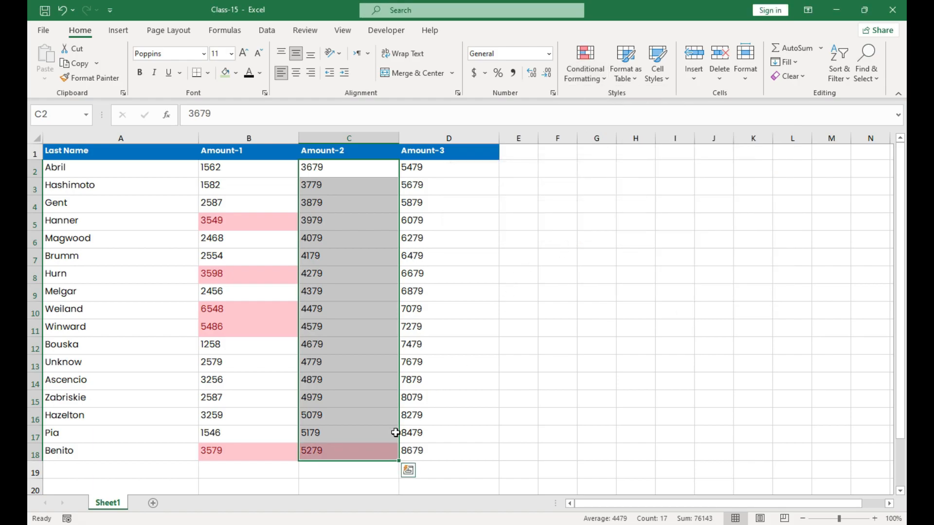
# Step: Clear the conditional formatting rules from the Amount-1 and Amount-2 values in B2:C18
pyautogui.click(361, 452)
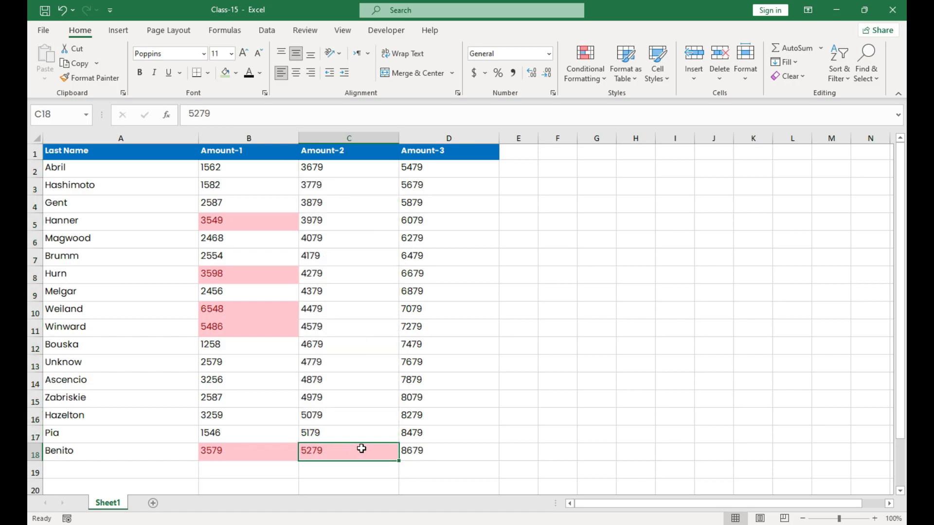
pyautogui.moveTo(354, 177); pyautogui.dragTo(327, 441)
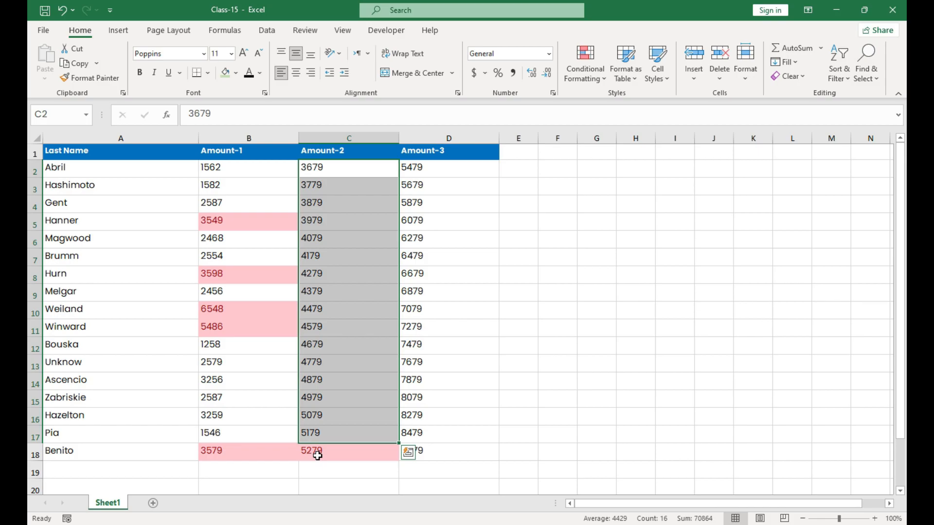
pyautogui.click(318, 456)
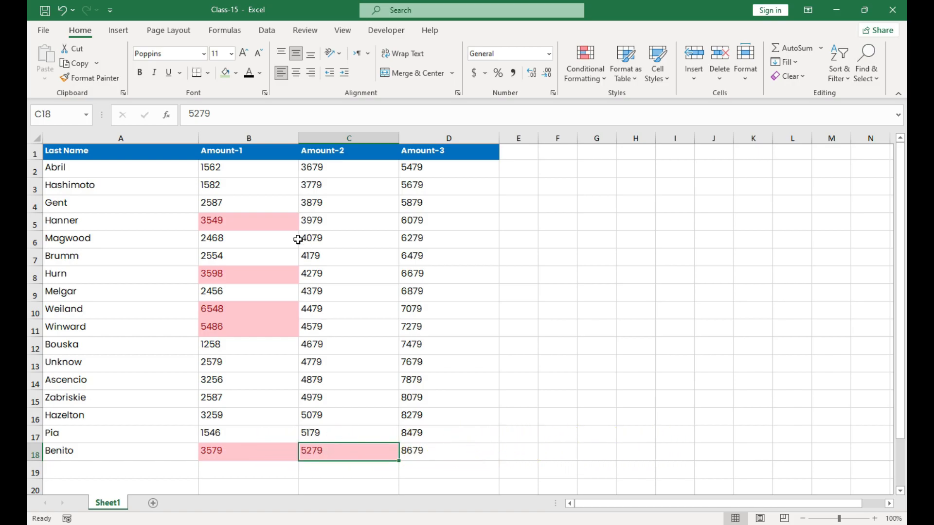
pyautogui.moveTo(238, 168); pyautogui.dragTo(340, 452)
pyautogui.click(594, 77)
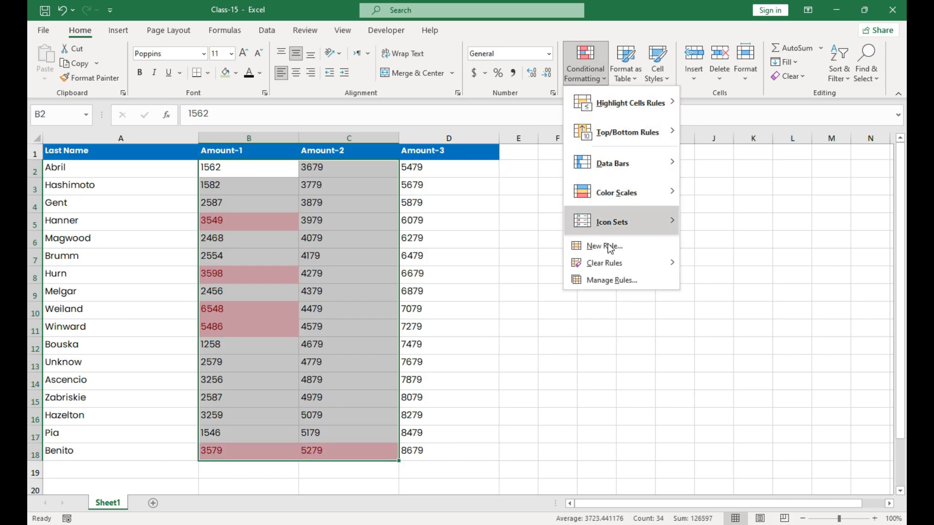
pyautogui.moveTo(605, 263)
pyautogui.click(740, 264)
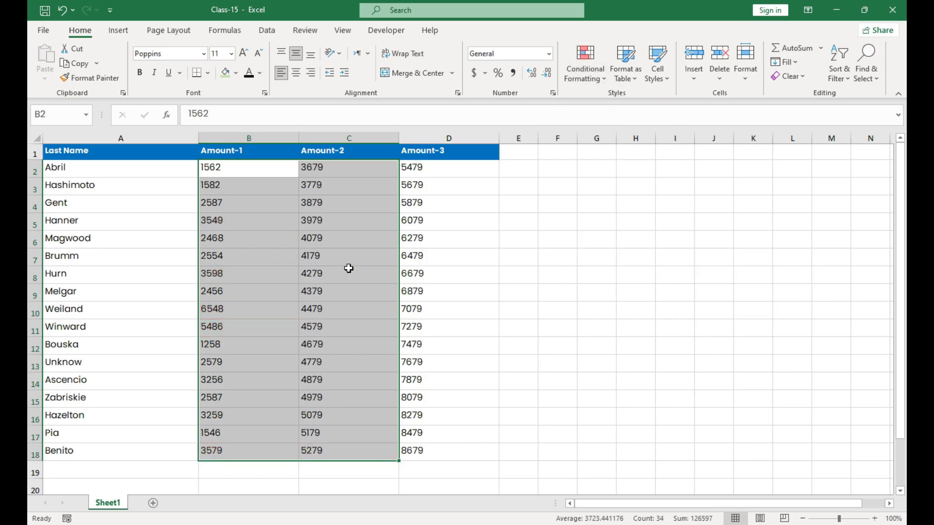
pyautogui.click(357, 260)
# Step: Highlight the bottom 3 Amount-1 values in B2:B18 with a Bottom 10 Items rule using Light Red Fill with Dark Red Text
pyautogui.click(264, 173)
pyautogui.moveTo(263, 173); pyautogui.dragTo(246, 451)
pyautogui.click(594, 73)
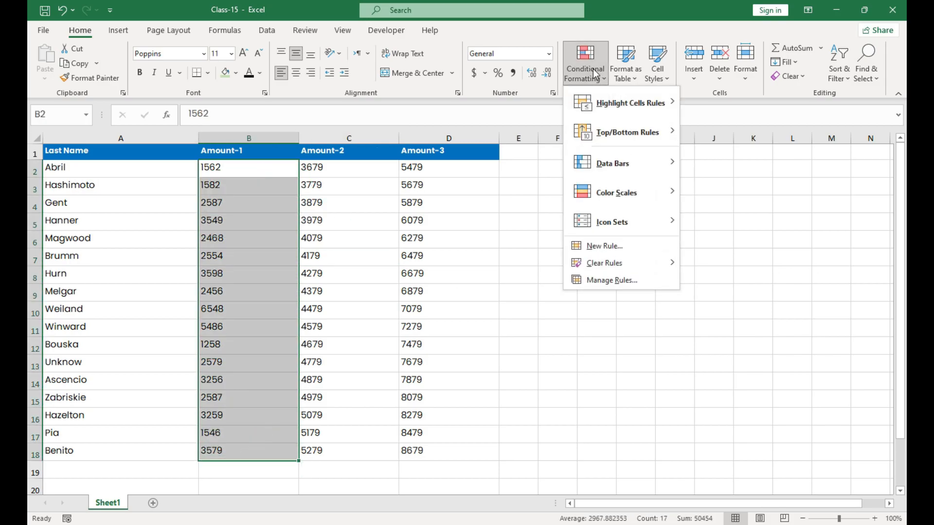
pyautogui.moveTo(601, 138)
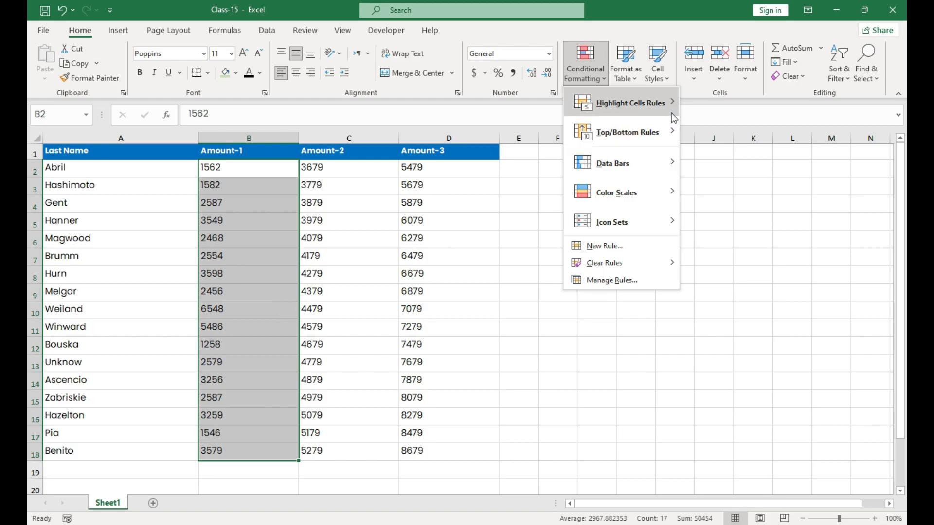
pyautogui.moveTo(671, 108)
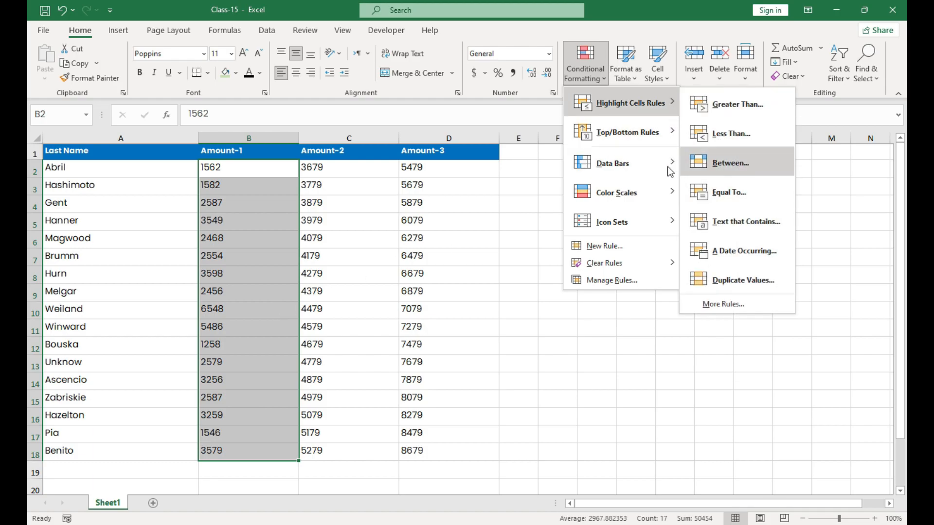
pyautogui.moveTo(632, 138)
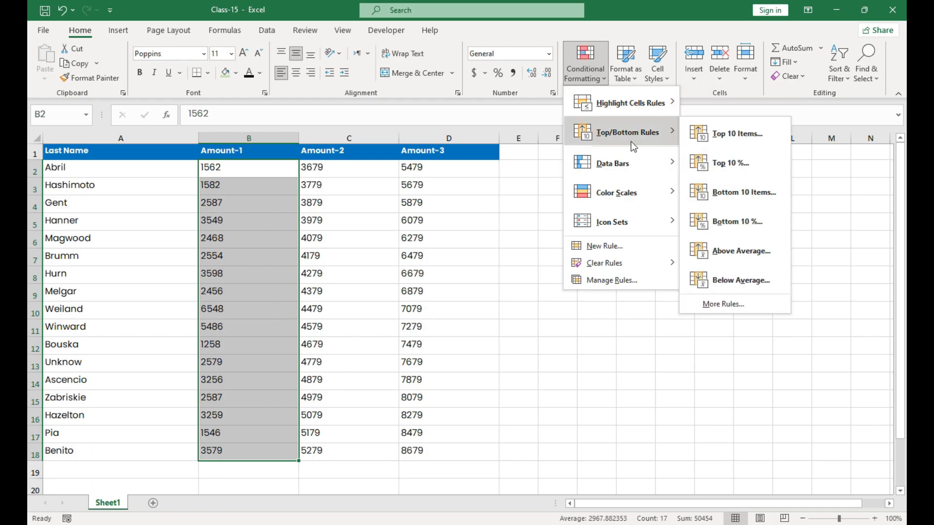
pyautogui.click(708, 186)
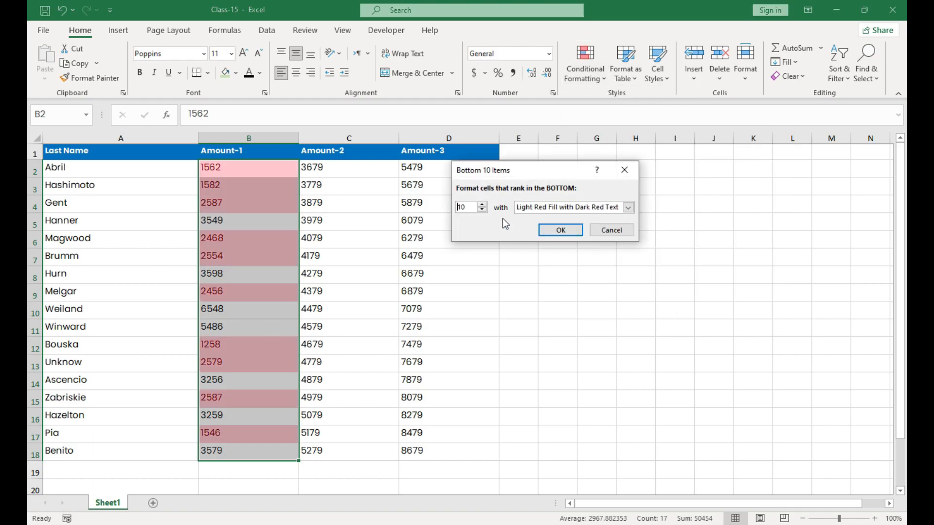
pyautogui.click(482, 211)
pyautogui.click(483, 211)
pyautogui.click(483, 211)
pyautogui.click(482, 210)
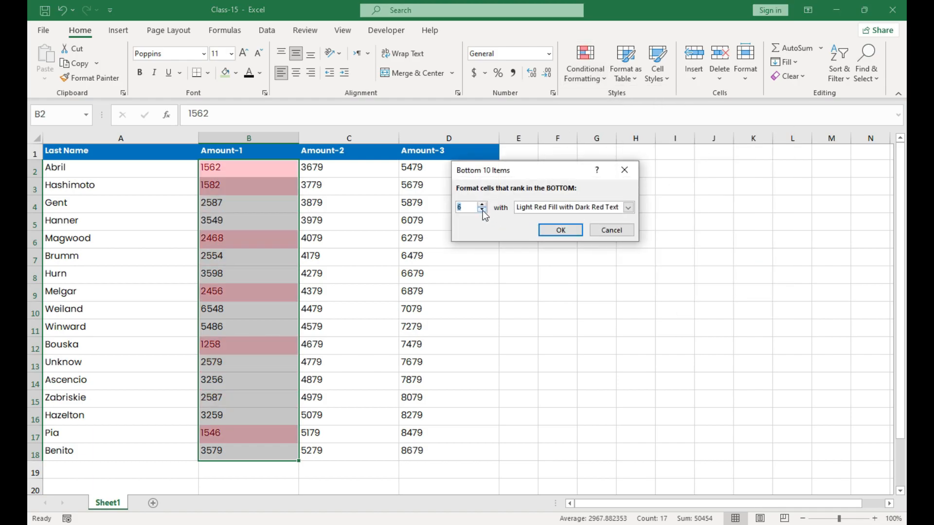
pyautogui.click(482, 211)
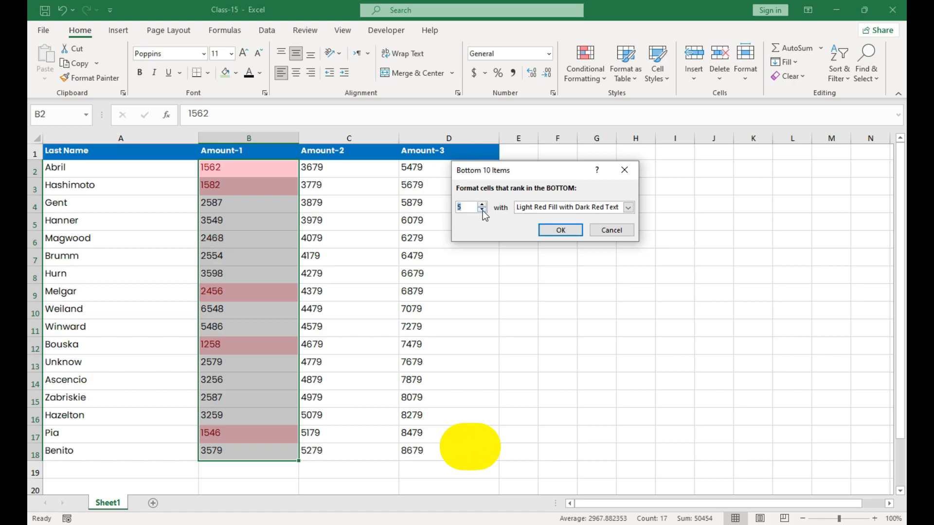
pyautogui.click(483, 210)
pyautogui.click(482, 211)
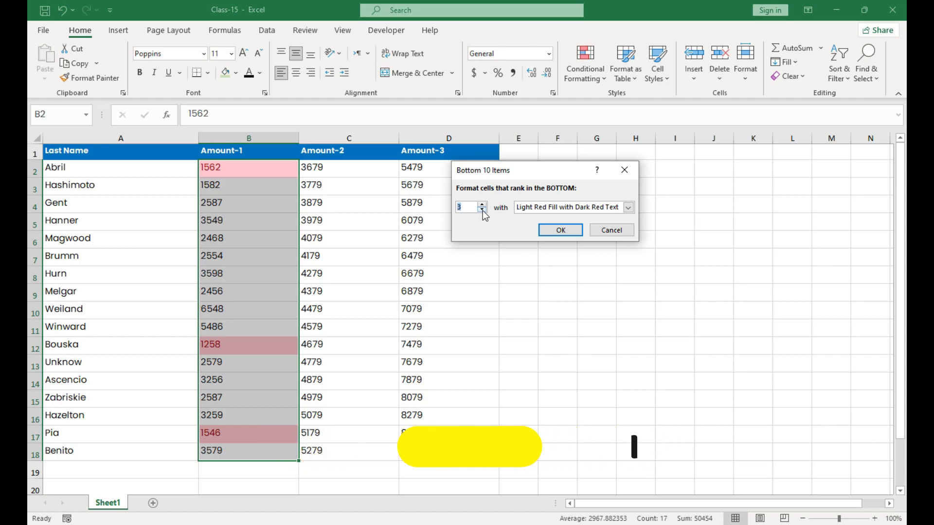
pyautogui.click(474, 209)
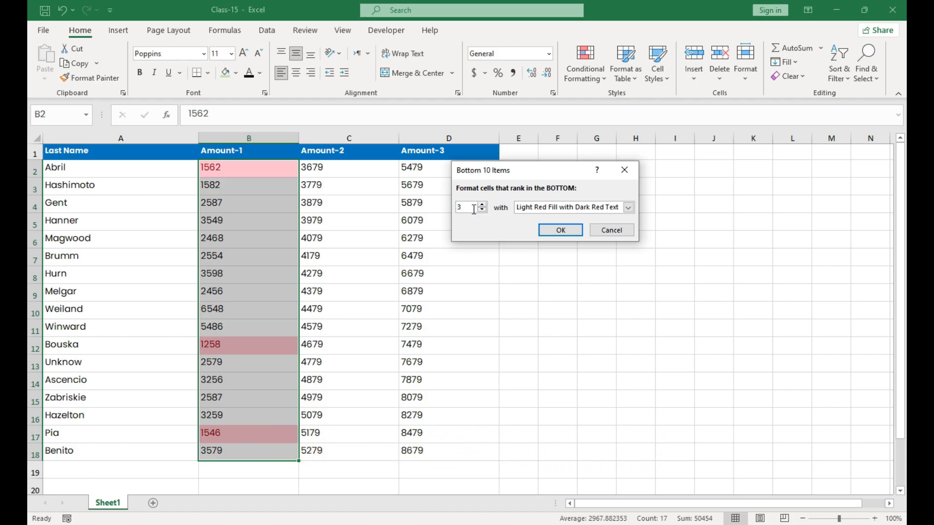
pyautogui.click(560, 230)
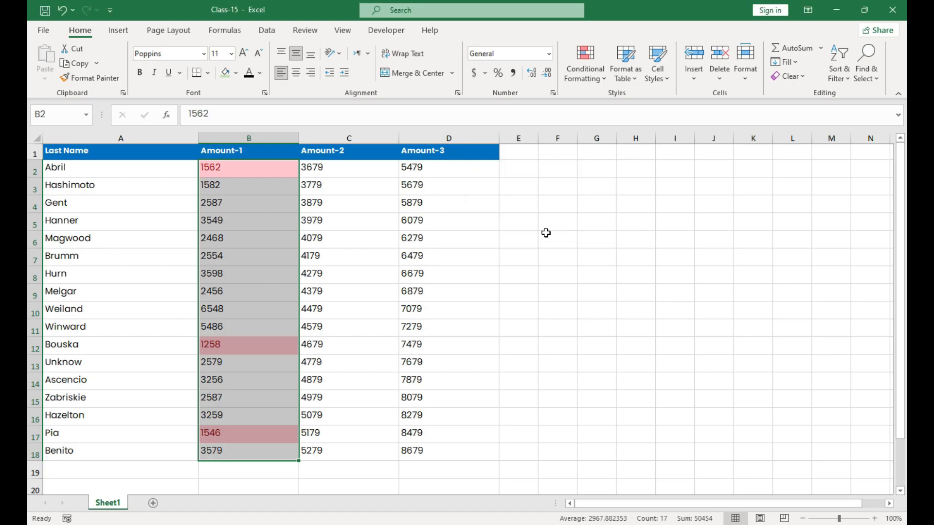
pyautogui.click(265, 225)
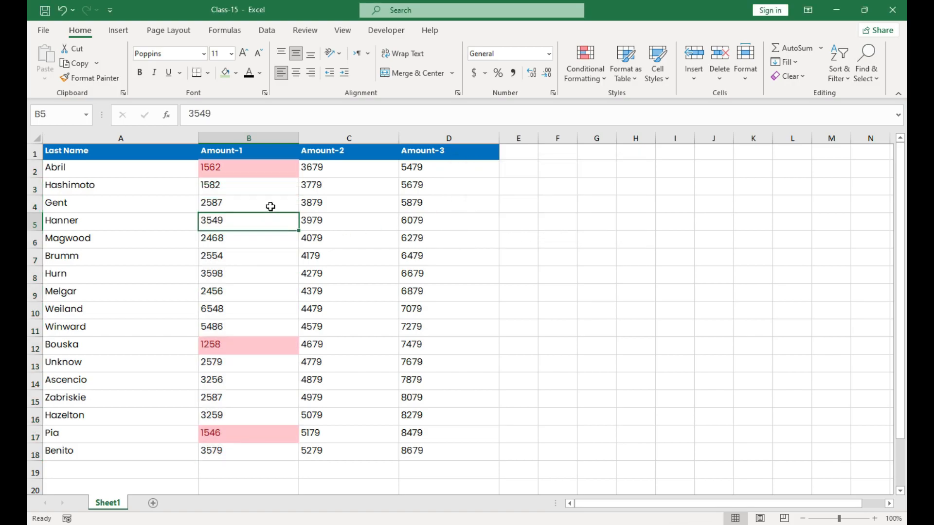
# Step: Clear the conditional formatting rule from the Amount-1 values in B2:B18
pyautogui.moveTo(270, 171); pyautogui.dragTo(269, 291)
pyautogui.moveTo(269, 334); pyautogui.dragTo(263, 452)
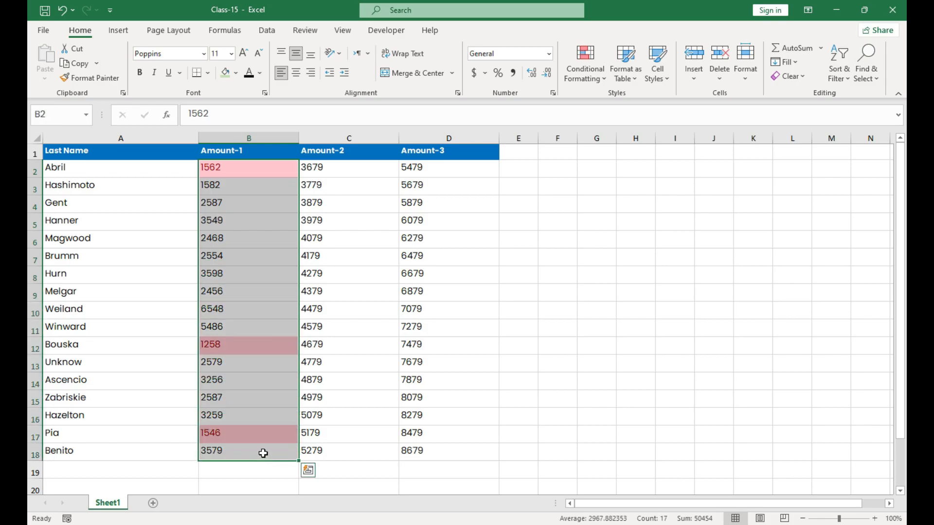
pyautogui.click(587, 75)
pyautogui.moveTo(602, 266)
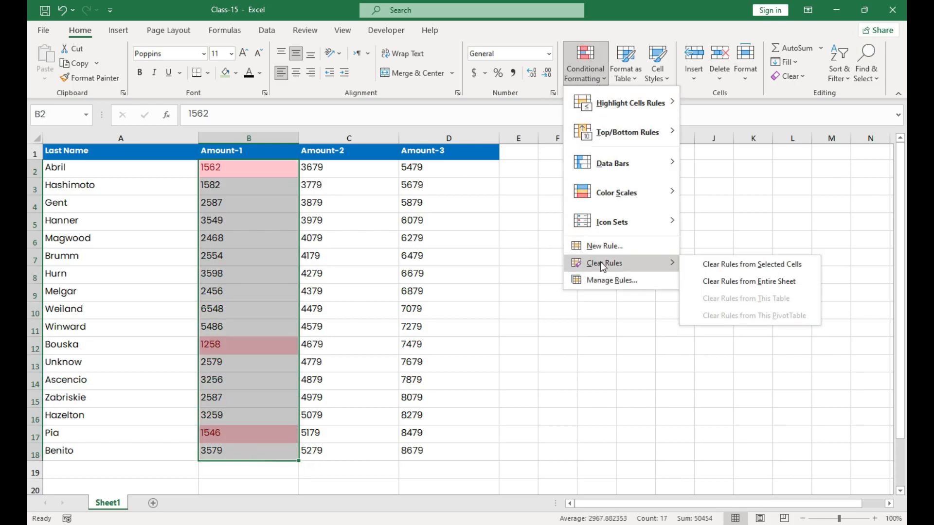
pyautogui.click(707, 267)
# Step: Try a Bottom 10% rule with Light Red Fill with Dark Red Text on the Amount-1 values in B2:B18, and undo it
pyautogui.click(588, 77)
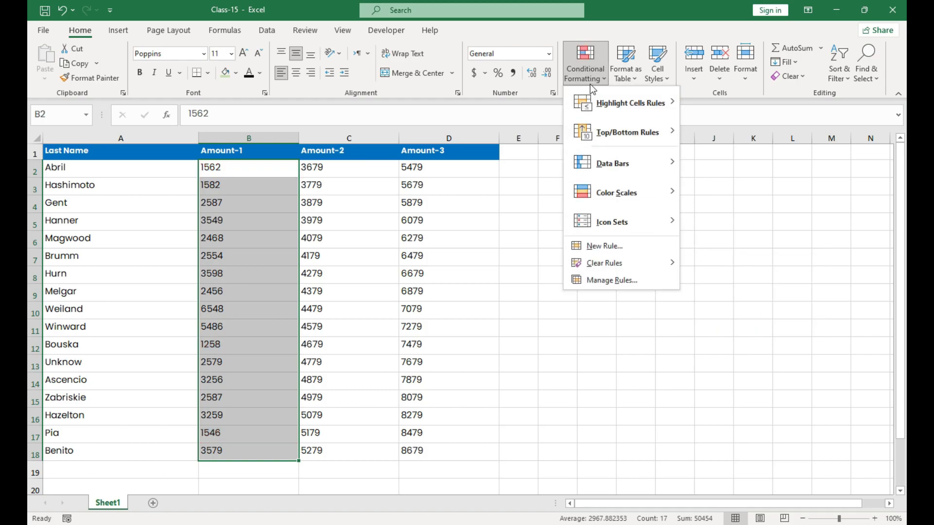
pyautogui.moveTo(628, 133)
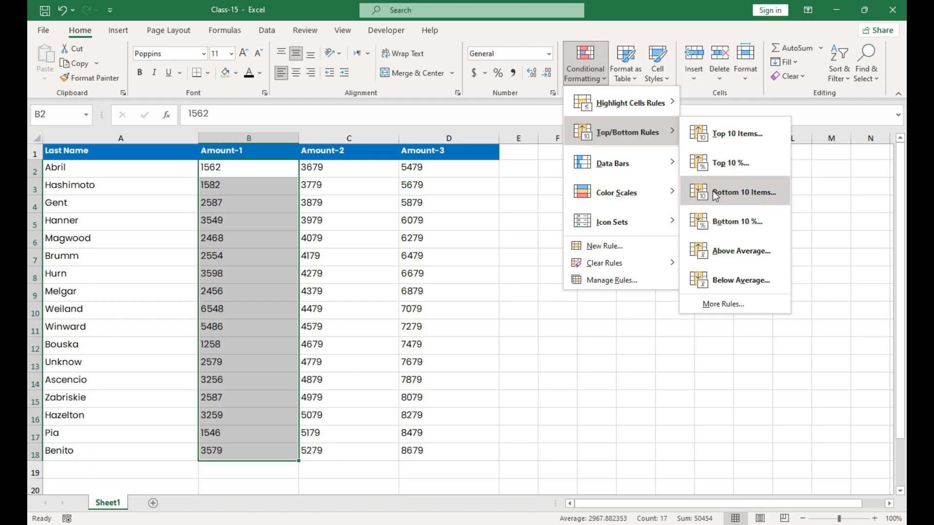
pyautogui.click(704, 228)
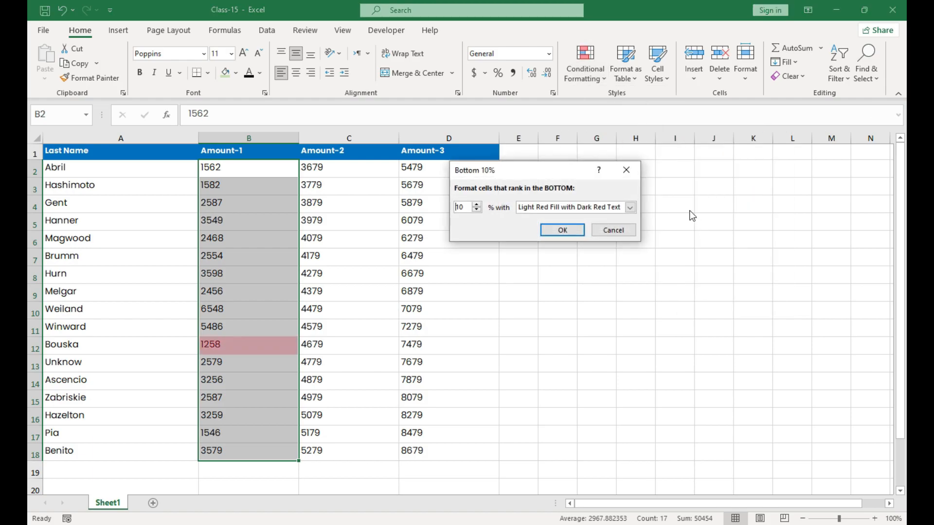
pyautogui.click(577, 231)
pyautogui.click(278, 310)
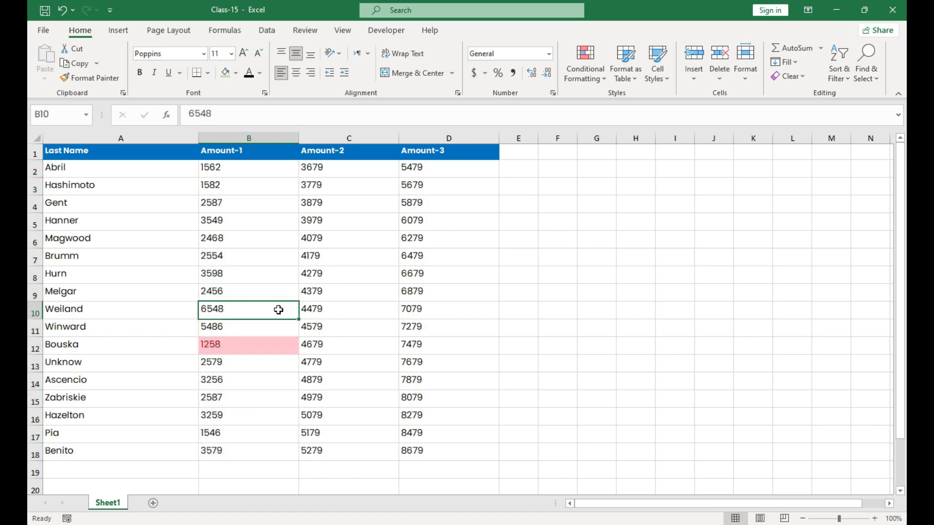
pyautogui.click(251, 346)
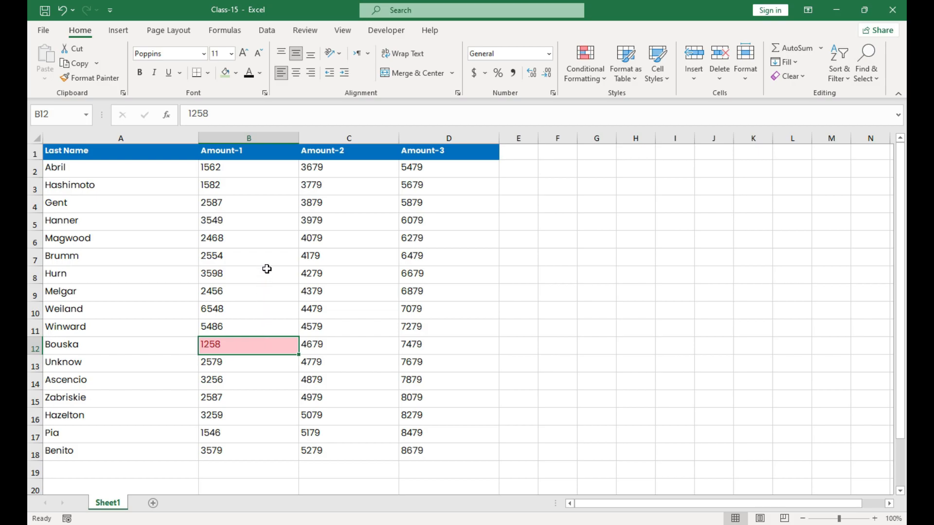
pyautogui.hotkey('ctrl', 'z')
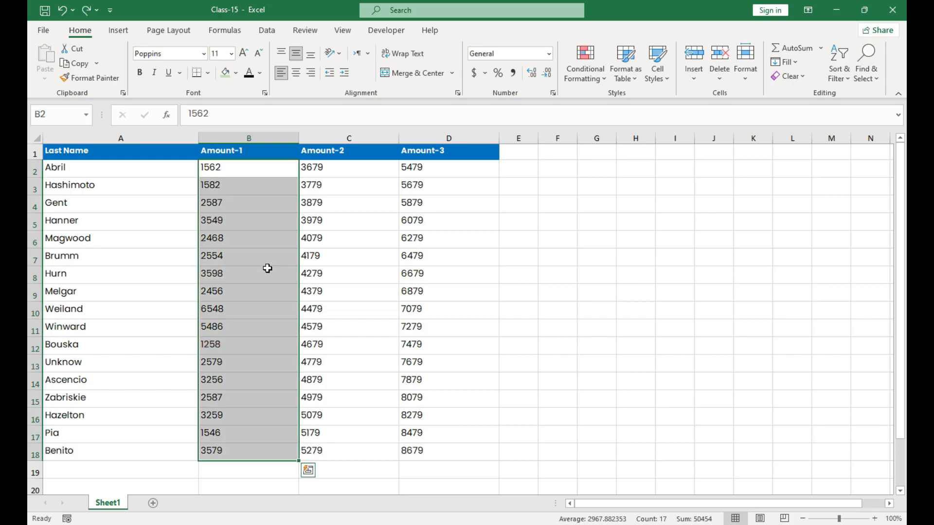
# Step: Try an Above Average rule with Light Red Fill with Dark Red Text on the Amount-1 values in B2:B18, and undo it
pyautogui.click(593, 74)
pyautogui.moveTo(599, 136)
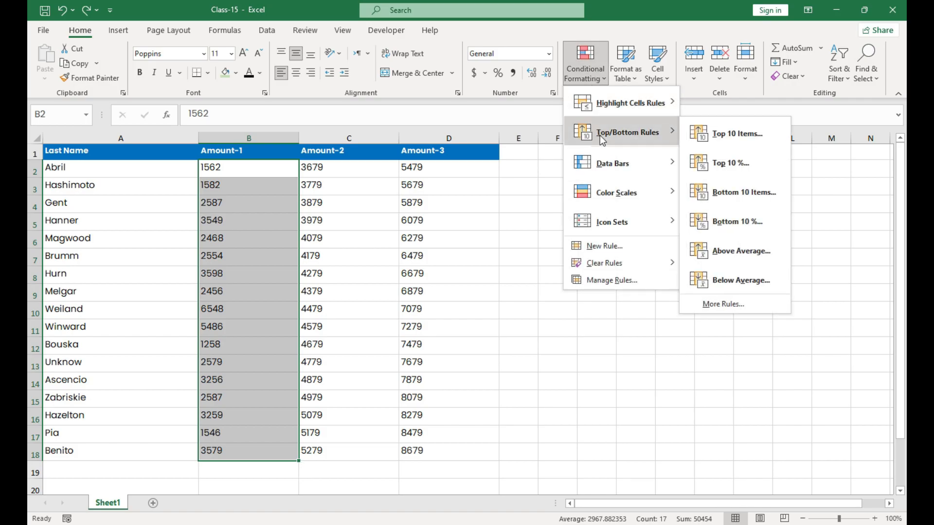
pyautogui.click(709, 246)
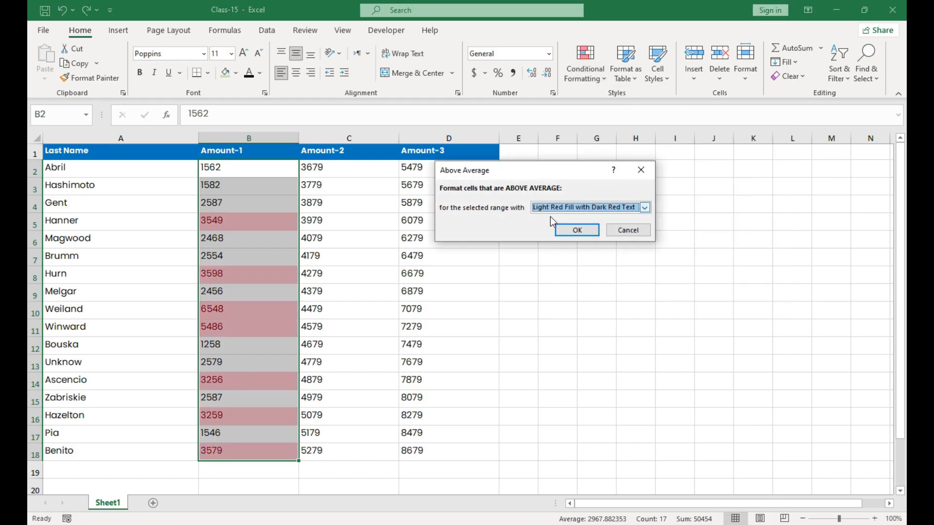
pyautogui.click(577, 231)
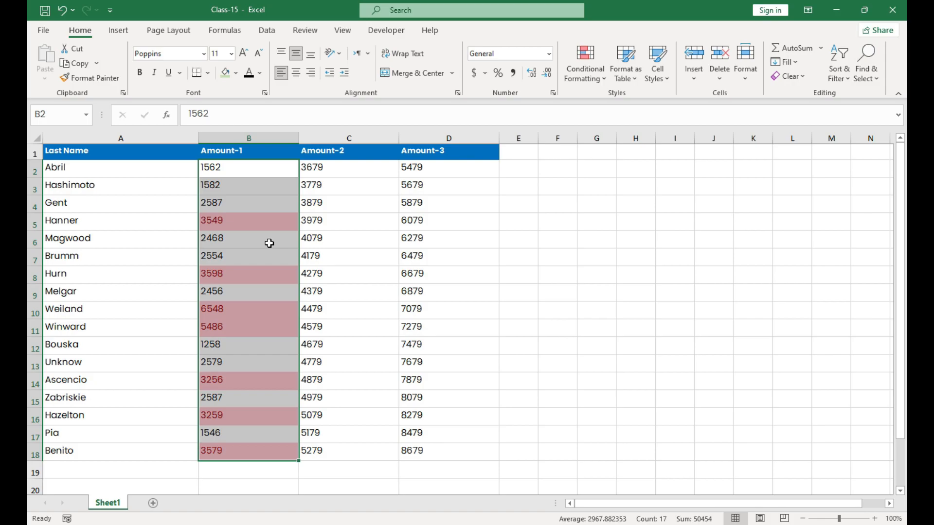
pyautogui.click(276, 218)
pyautogui.click(274, 171)
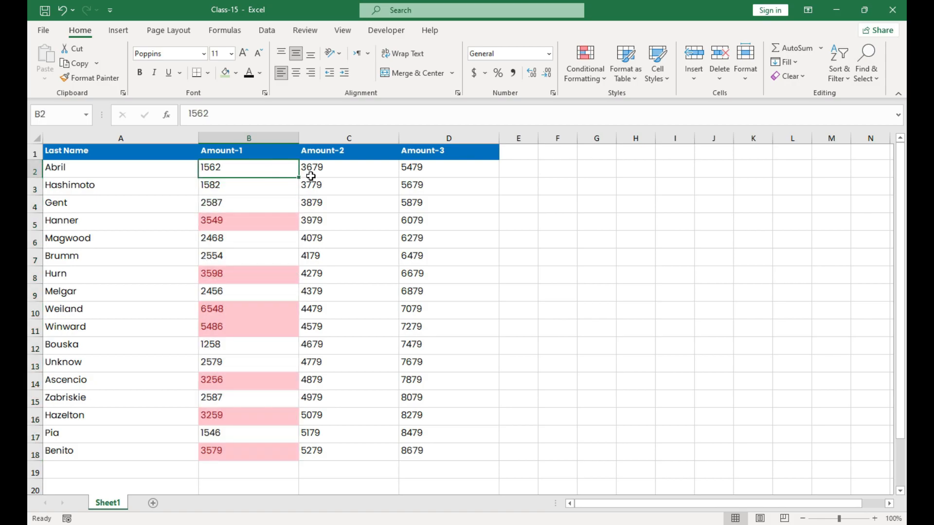
pyautogui.moveTo(274, 170); pyautogui.dragTo(267, 415)
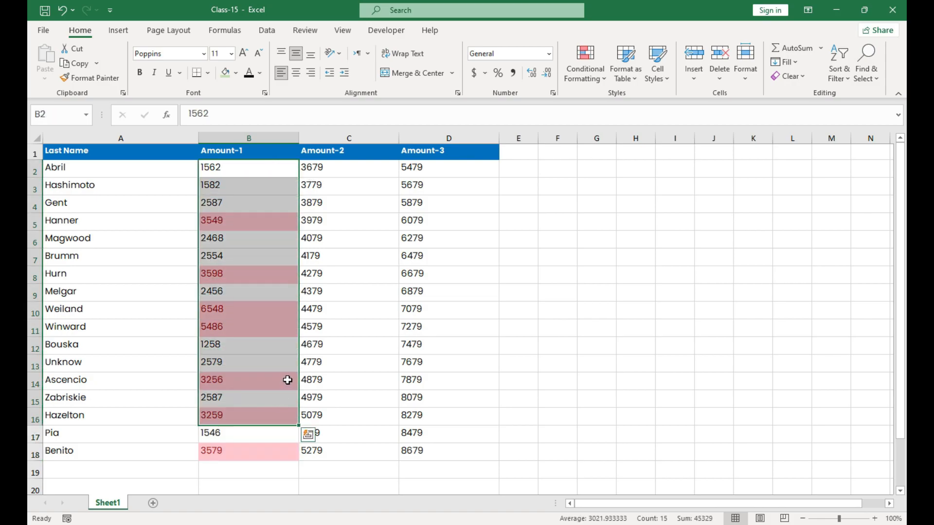
pyautogui.hotkey('ctrl', 'z')
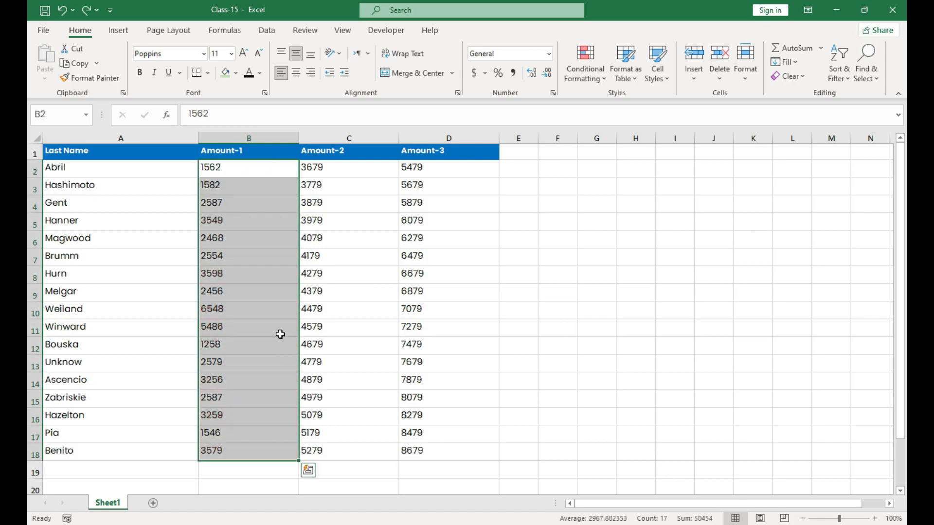
# Step: Try a Below Average rule with Light Red Fill with Dark Red Text on the Amount-1 values in B2:B18, and undo it
pyautogui.click(592, 70)
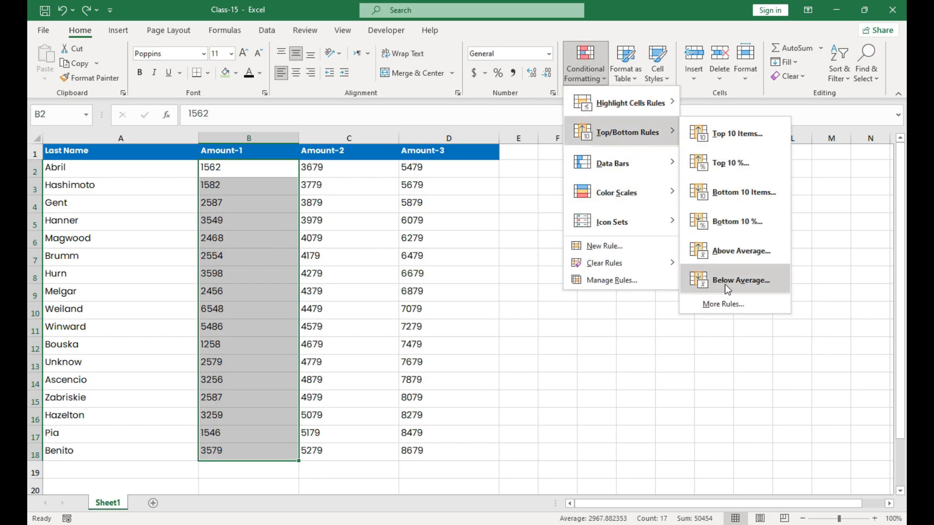
pyautogui.click(725, 284)
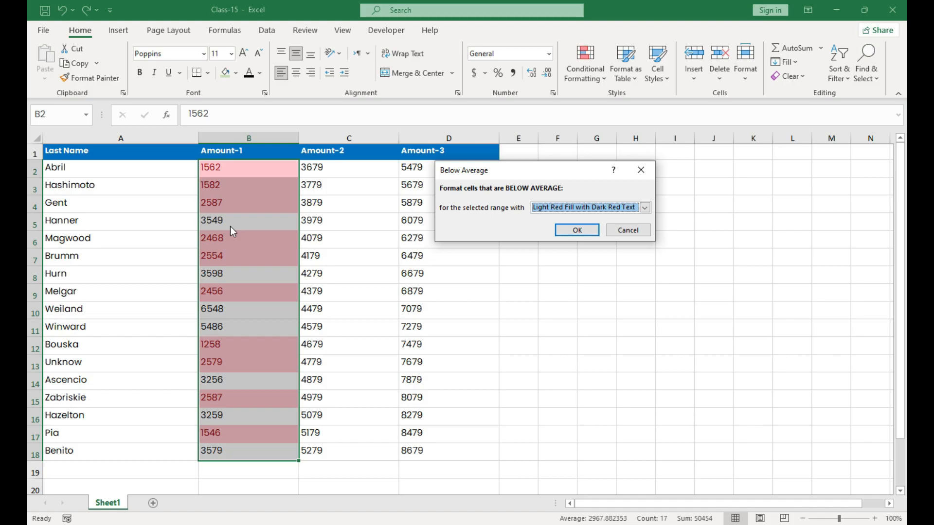
pyautogui.click(585, 229)
pyautogui.hotkey('ctrl', 'z')
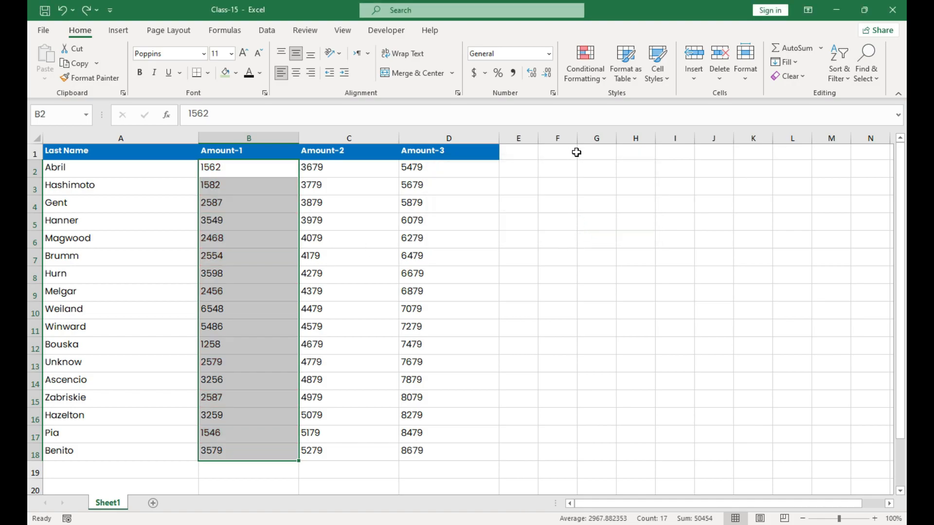
pyautogui.hotkey('ctrl', 'z')
# Step: Apply blue gradient-fill data bars to the Amount-1 values in B2:B18
pyautogui.click(287, 176)
pyautogui.click(604, 74)
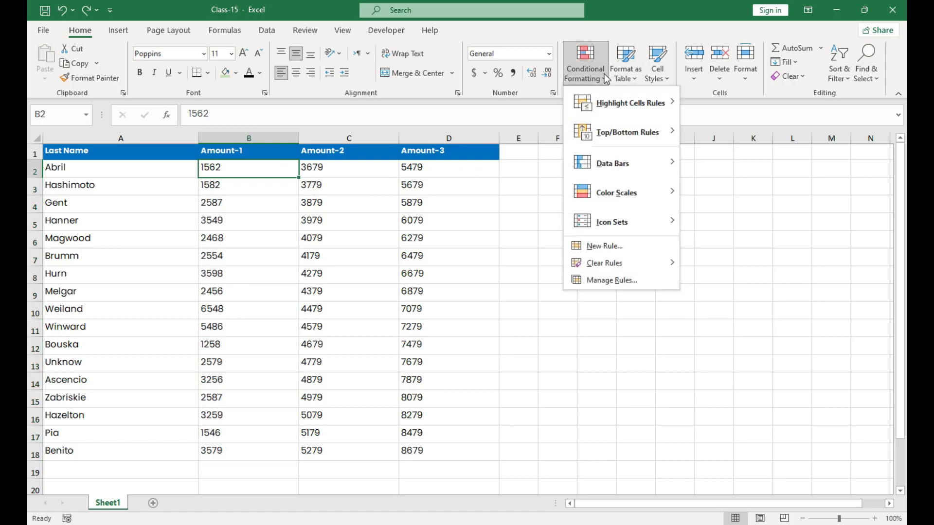
pyautogui.moveTo(618, 156)
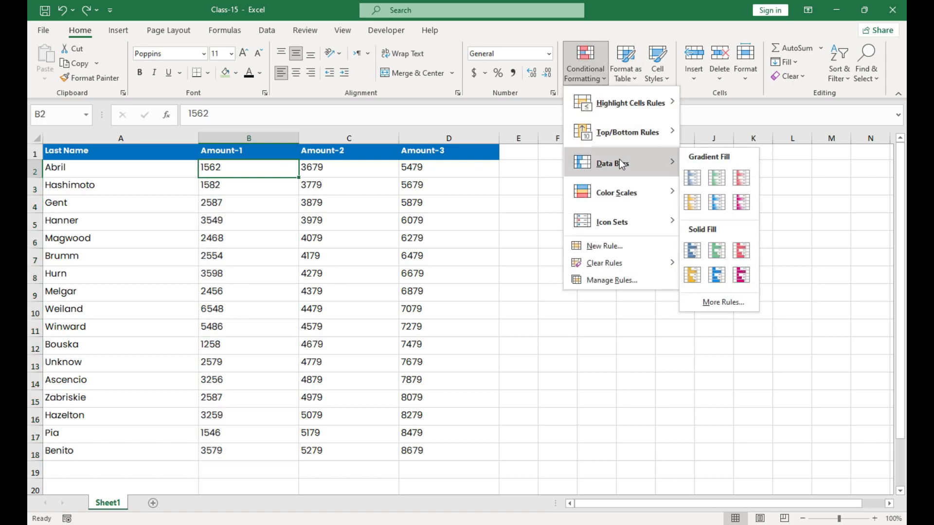
pyautogui.click(259, 168)
pyautogui.moveTo(258, 168); pyautogui.dragTo(243, 453)
pyautogui.click(586, 78)
pyautogui.moveTo(612, 162)
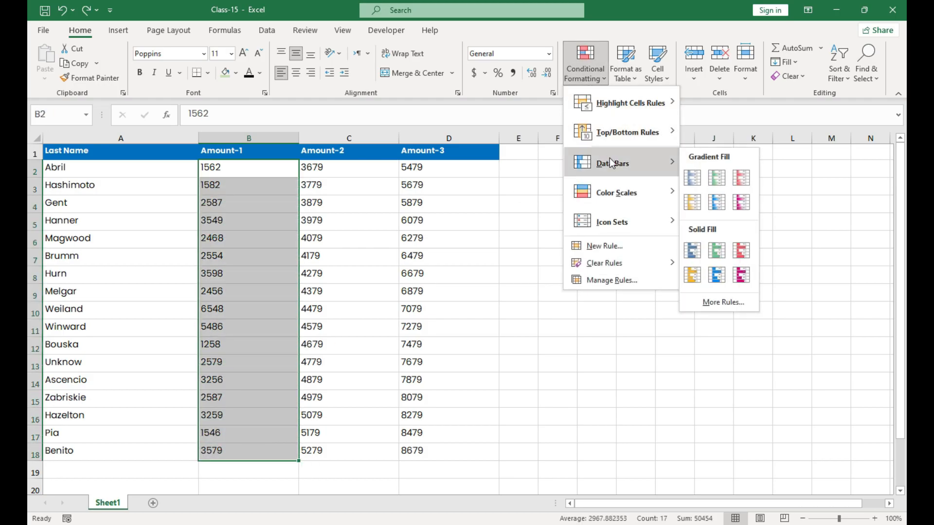
pyautogui.click(698, 179)
# Step: Apply green solid-fill data bars to the Amount-2 values in C2:C18
pyautogui.moveTo(346, 176); pyautogui.dragTo(340, 448)
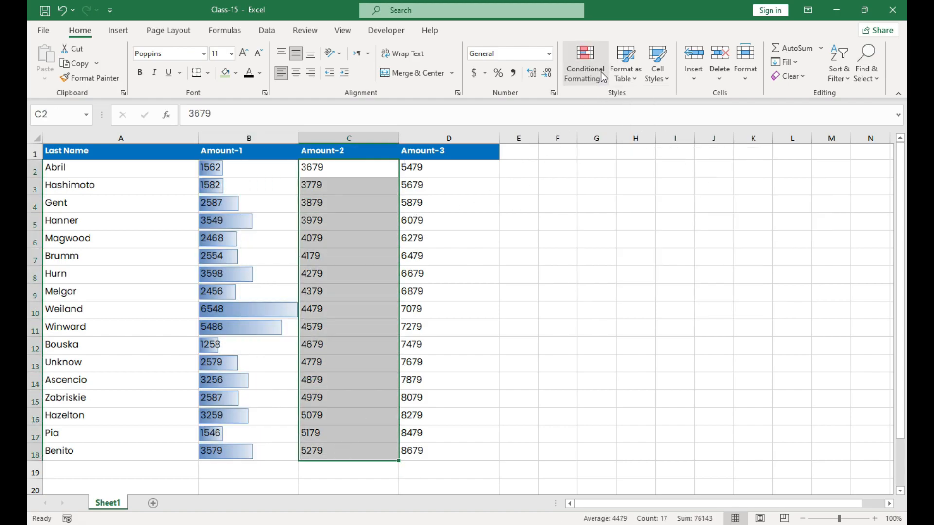
pyautogui.click(600, 72)
pyautogui.moveTo(617, 170)
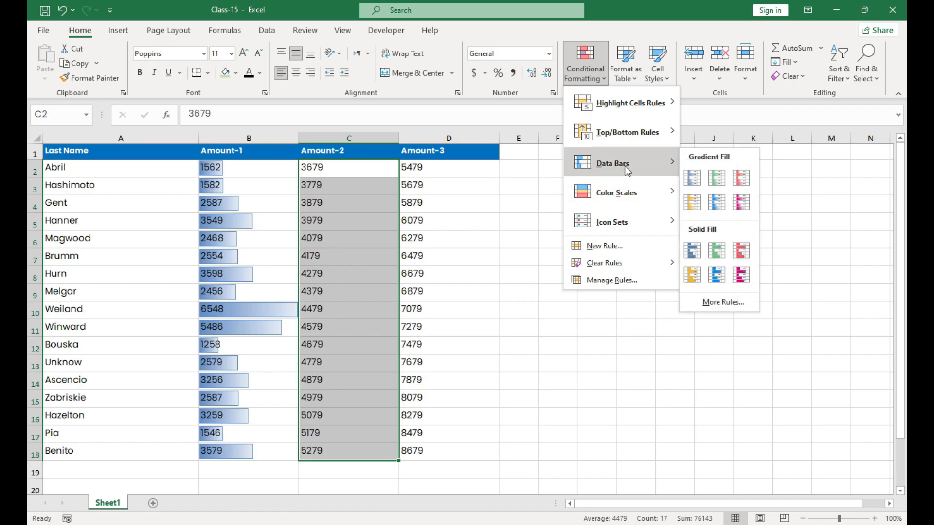
pyautogui.click(713, 251)
# Step: Apply the green-yellow-red color scale to the Amount-3 values in D2:D18
pyautogui.click(436, 237)
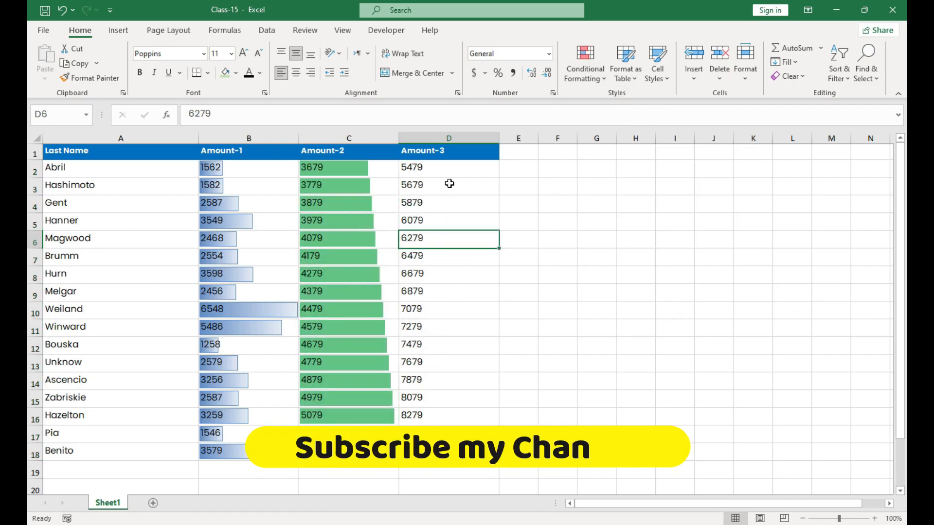
pyautogui.moveTo(449, 165); pyautogui.dragTo(457, 452)
pyautogui.click(598, 79)
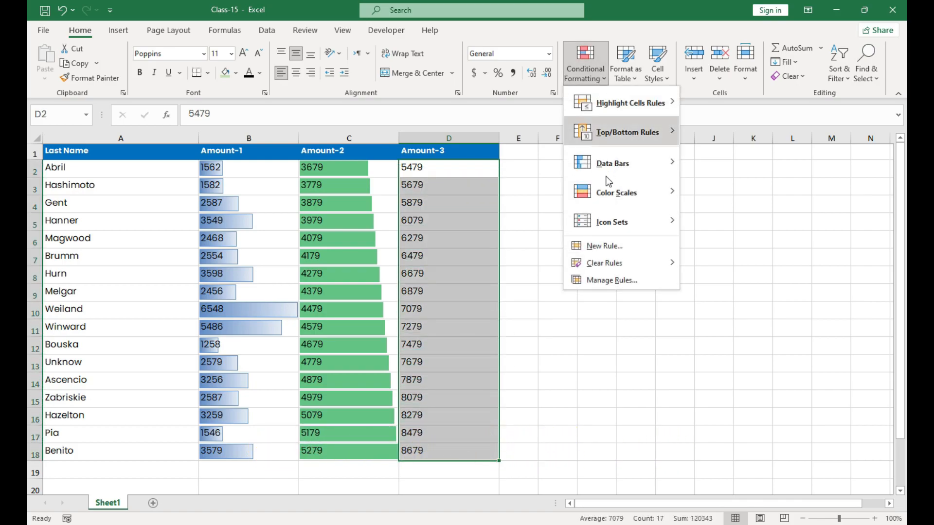
pyautogui.moveTo(610, 191)
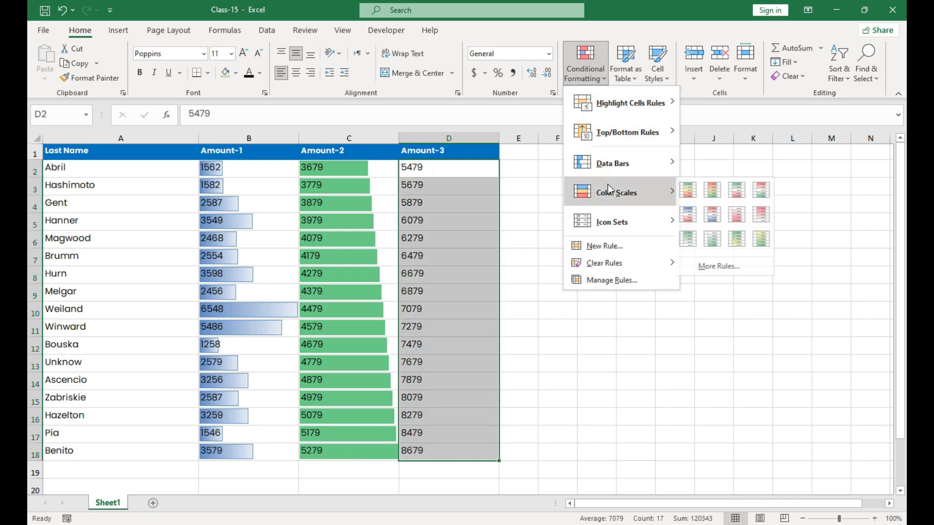
pyautogui.click(698, 198)
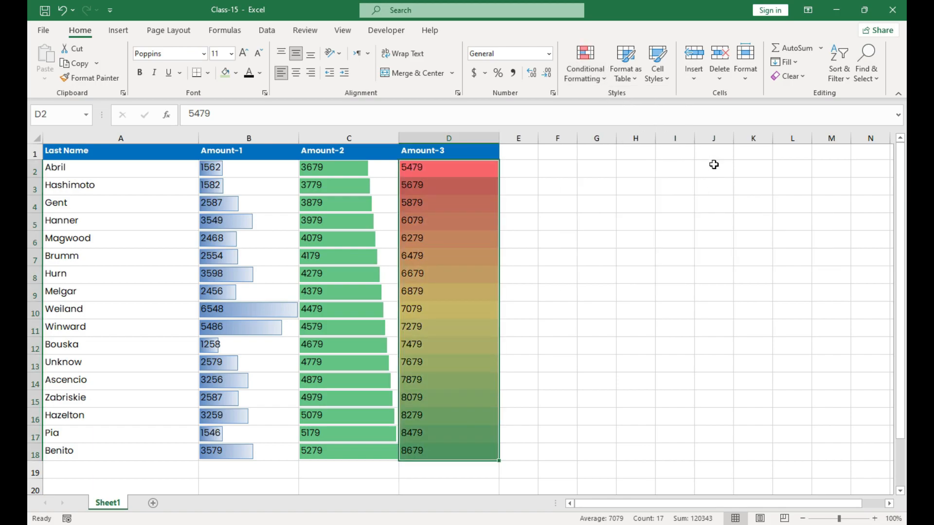
pyautogui.click(515, 238)
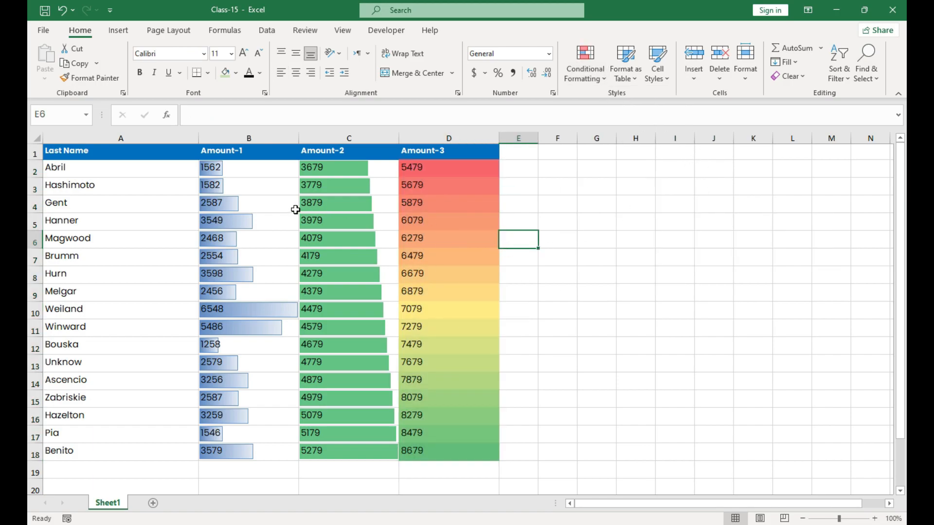
# Step: Open the data bar rule on the Amount-1 values in B2:B18 for editing
pyautogui.click(256, 225)
pyautogui.click(244, 169)
pyautogui.moveTo(244, 168); pyautogui.dragTo(248, 448)
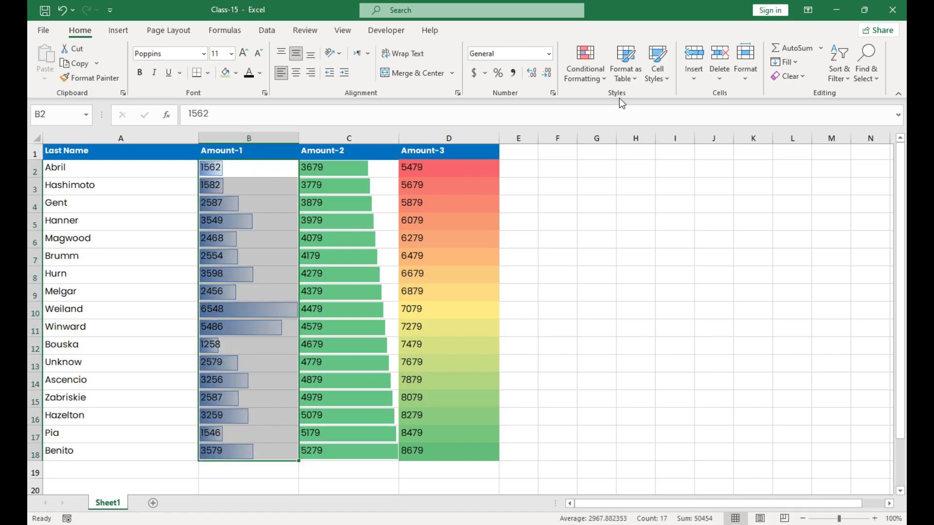
pyautogui.click(601, 75)
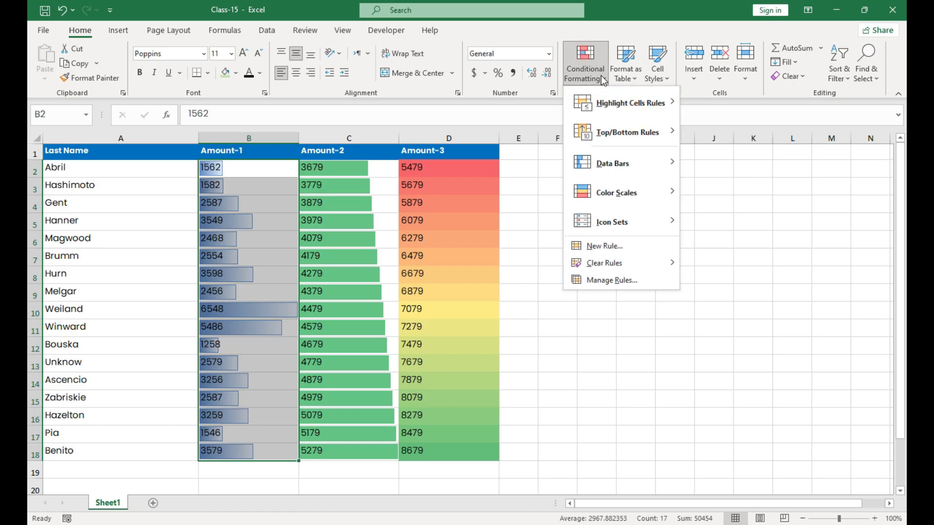
pyautogui.click(621, 281)
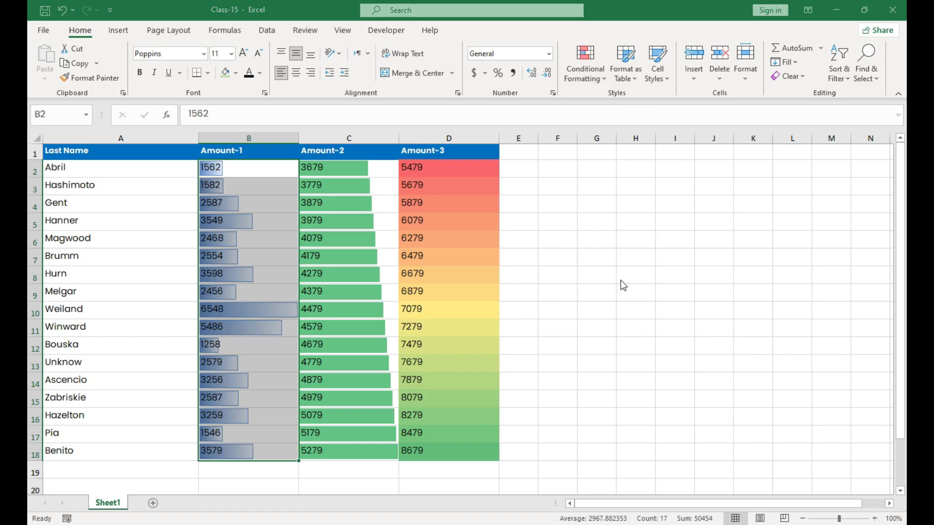
pyautogui.click(486, 202)
pyautogui.doubleClick(486, 202)
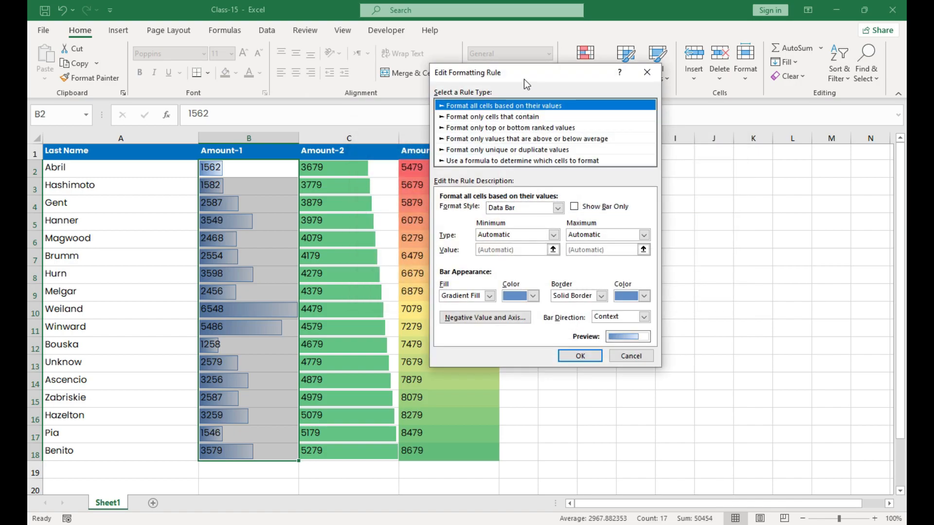
pyautogui.moveTo(527, 72); pyautogui.dragTo(536, 51)
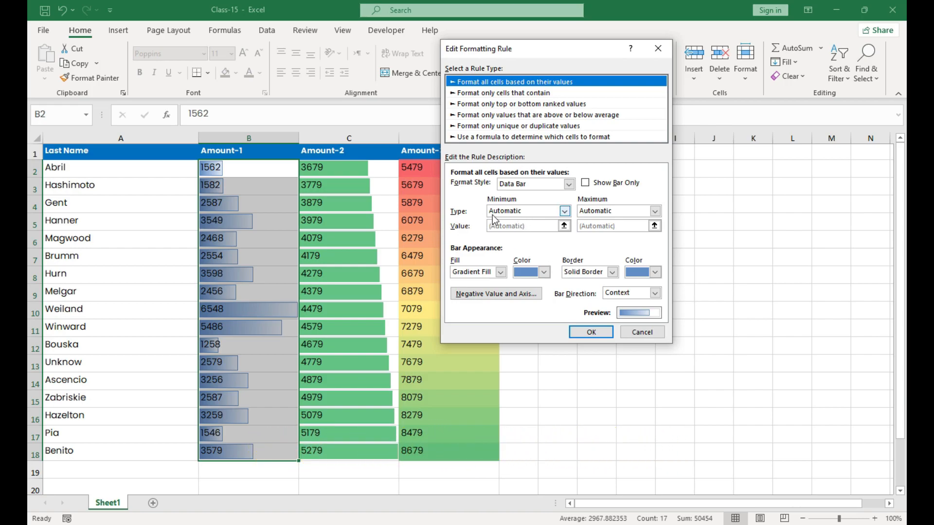
# Step: Review the Minimum and Maximum type options of the data bar rule, and cancel the edit
pyautogui.click(564, 211)
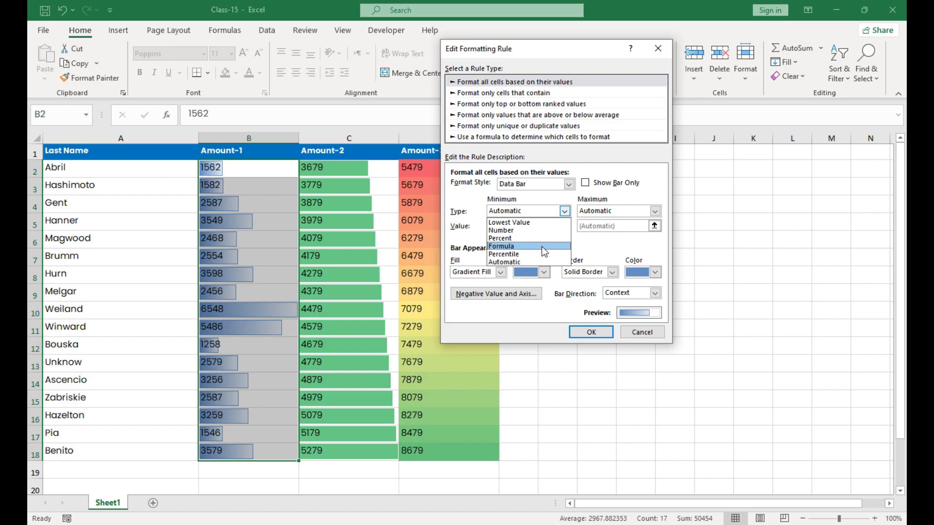
pyautogui.click(583, 242)
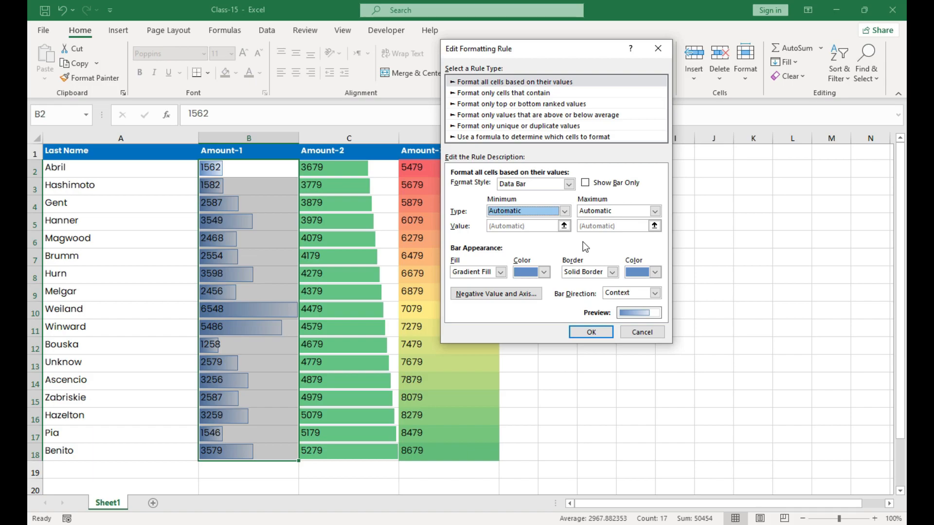
pyautogui.click(655, 212)
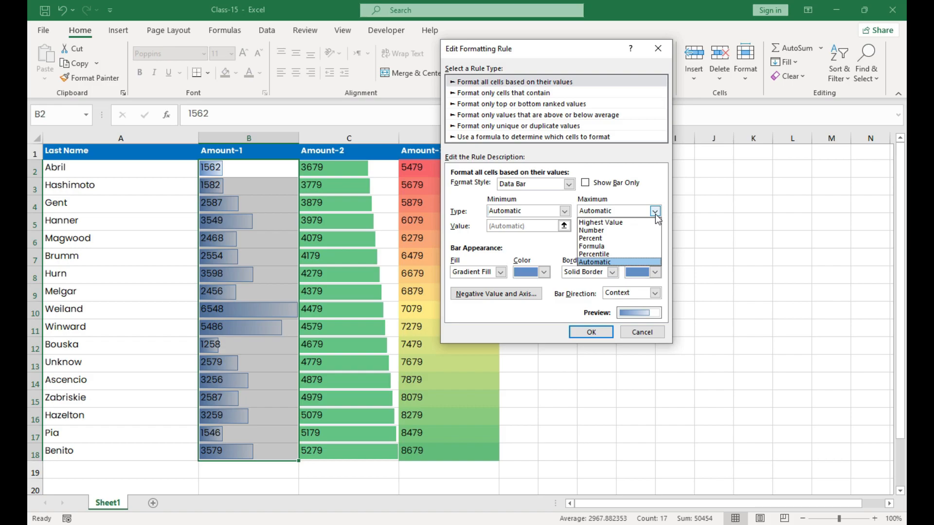
pyautogui.click(565, 241)
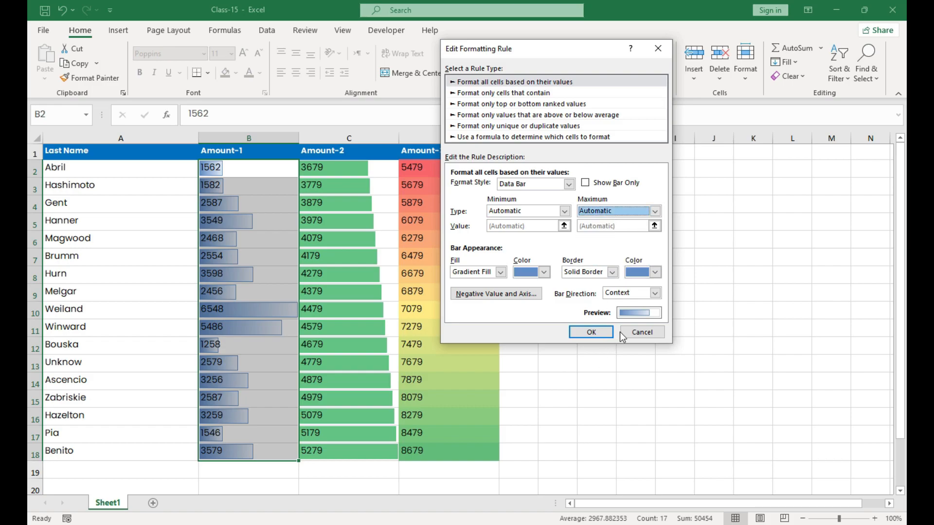
pyautogui.click(657, 333)
pyautogui.click(658, 295)
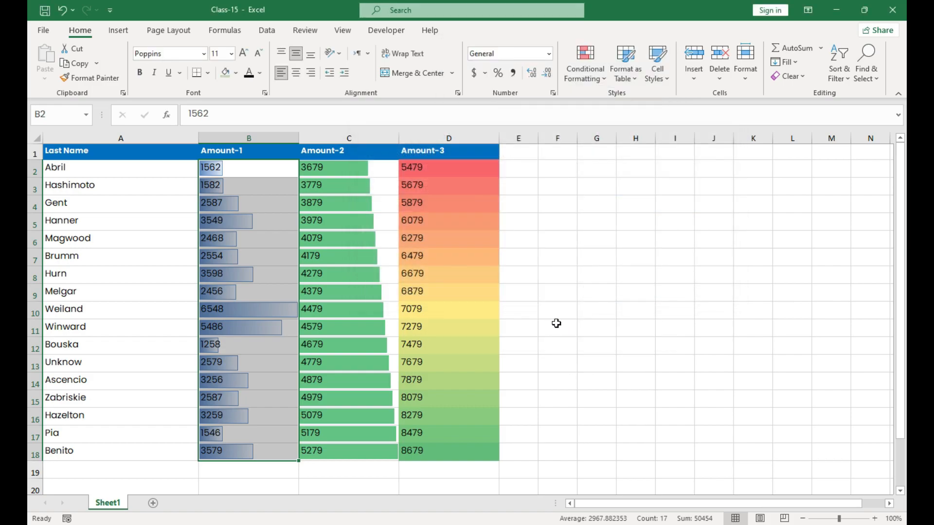
# Step: Review the minimum, midpoint and maximum settings of the 3-color scale rule on D2:D18, and close the rule manager
pyautogui.click(348, 222)
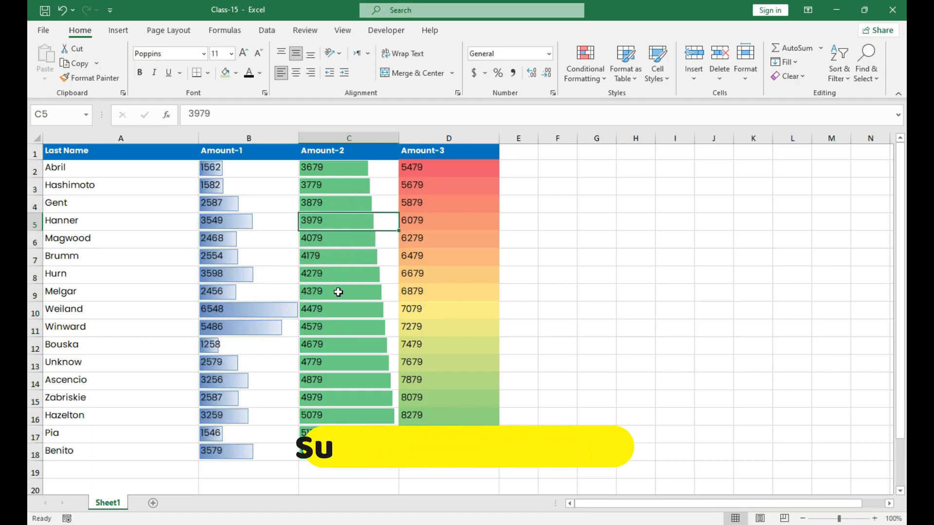
pyautogui.moveTo(440, 176); pyautogui.dragTo(445, 452)
pyautogui.click(600, 84)
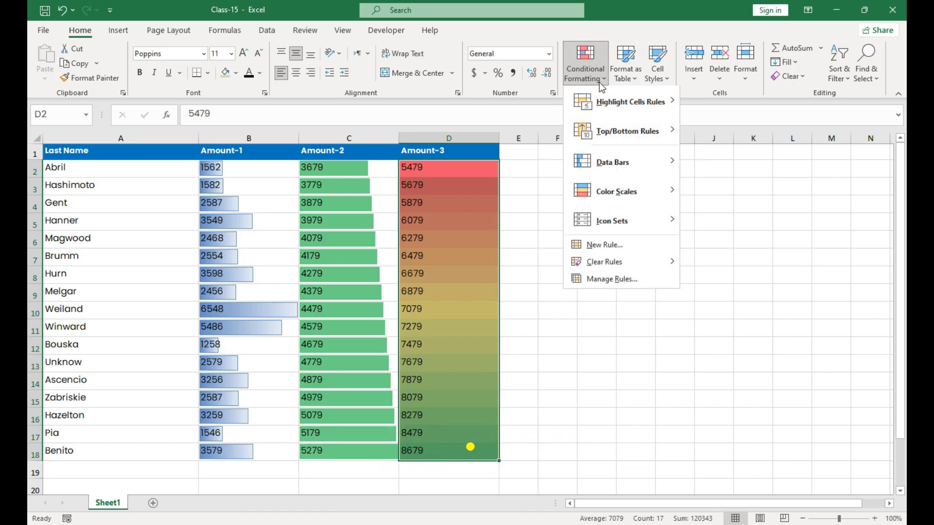
pyautogui.click(599, 281)
pyautogui.doubleClick(456, 201)
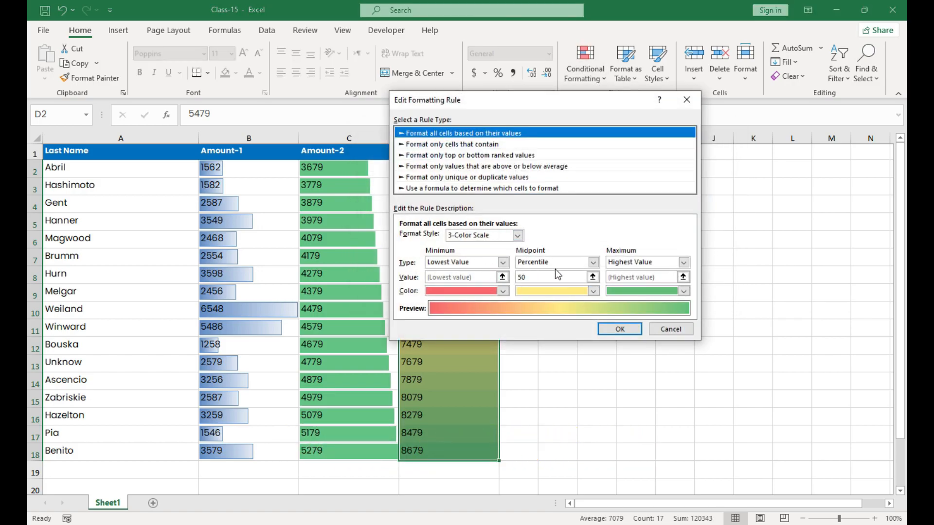
pyautogui.moveTo(574, 101); pyautogui.dragTo(646, 65)
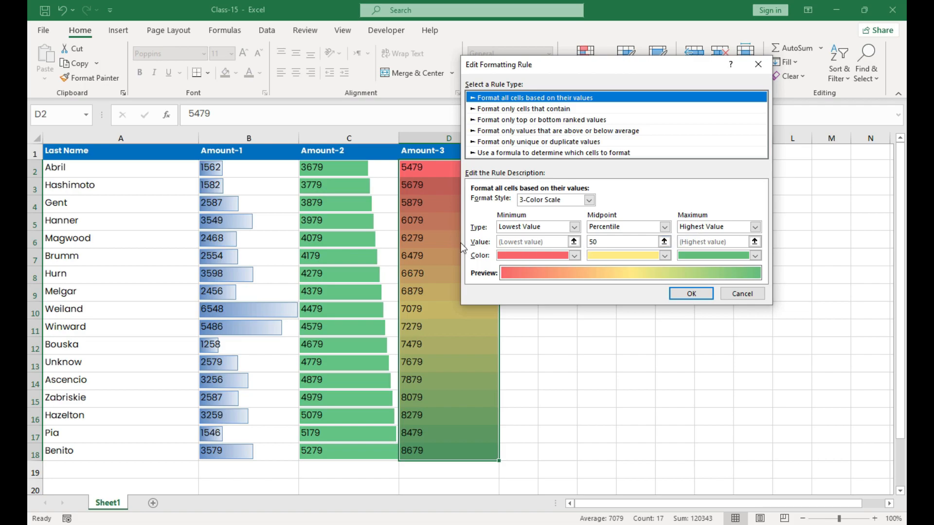
pyautogui.click(735, 294)
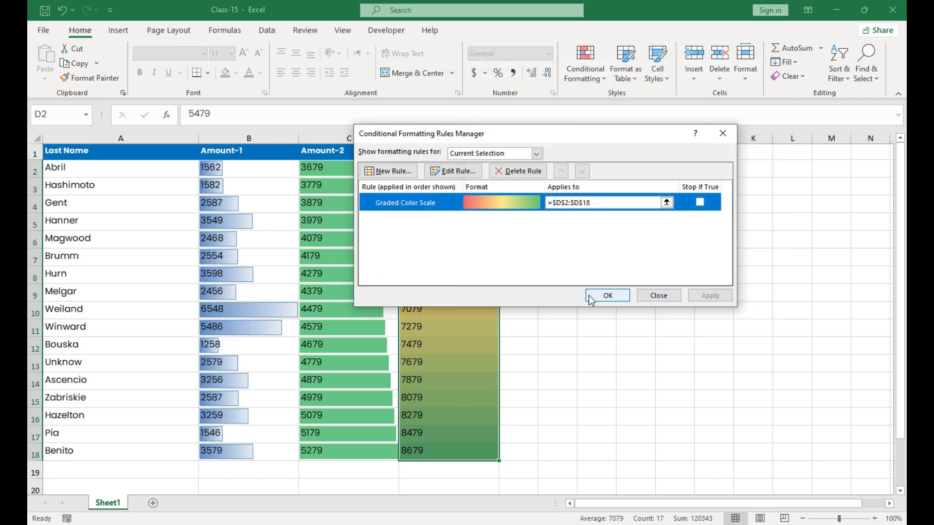
pyautogui.click(659, 296)
# Step: Undo the color scale on Amount-3 and the data bars on Amount-2 and Amount-1
pyautogui.hotkey('ctrl', 'z')
pyautogui.hotkey('ctrl', 'z')
pyautogui.hotkey('ctrl', 'z')
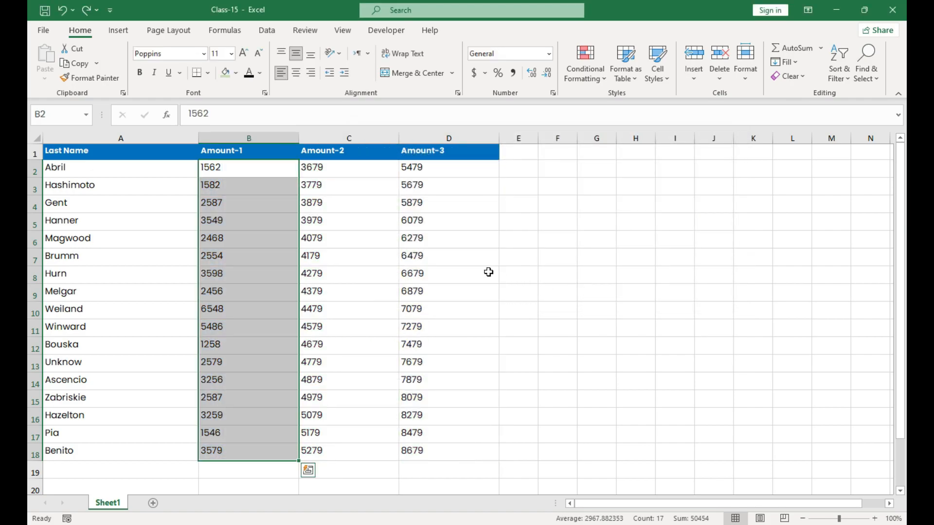
# Step: Apply the Ratings icon set with four blue signal-bar icons to the Amount-1 values in B2:B18
pyautogui.click(601, 75)
pyautogui.moveTo(620, 224)
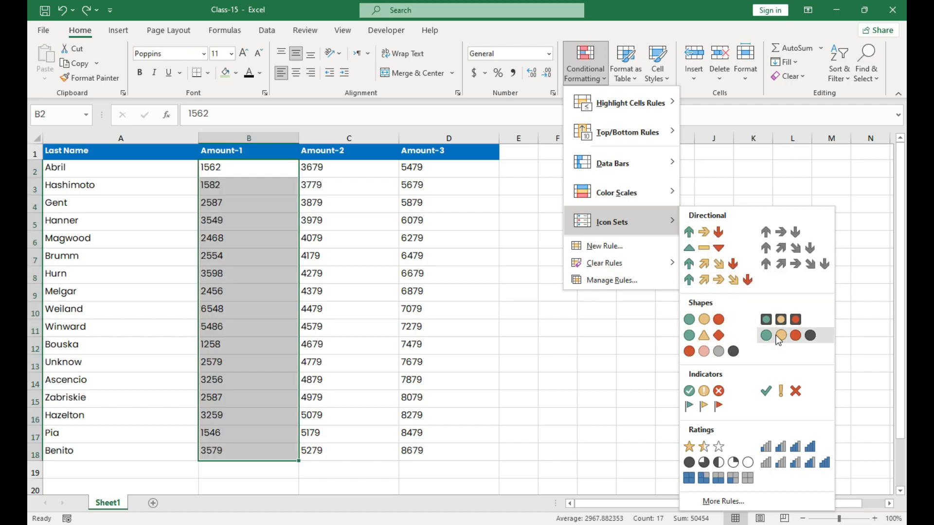
pyautogui.click(770, 451)
pyautogui.click(265, 323)
pyautogui.click(228, 311)
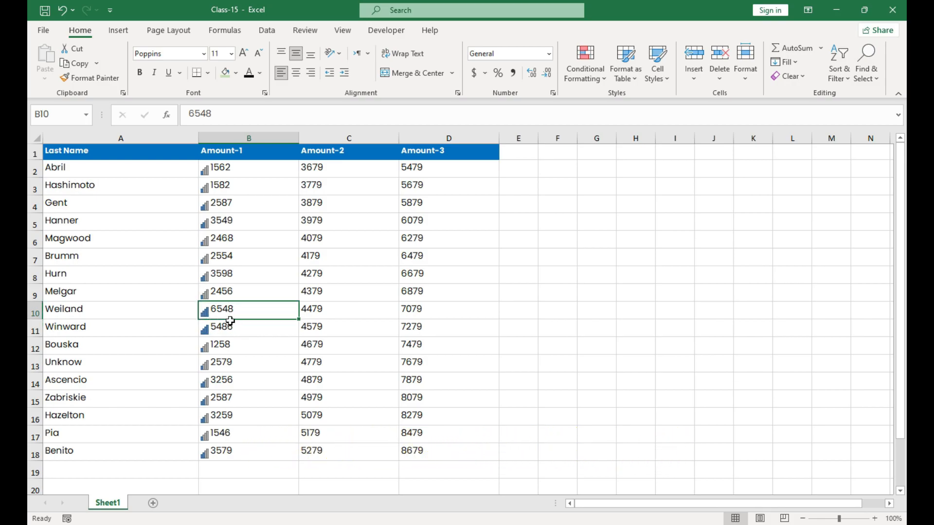
pyautogui.click(225, 293)
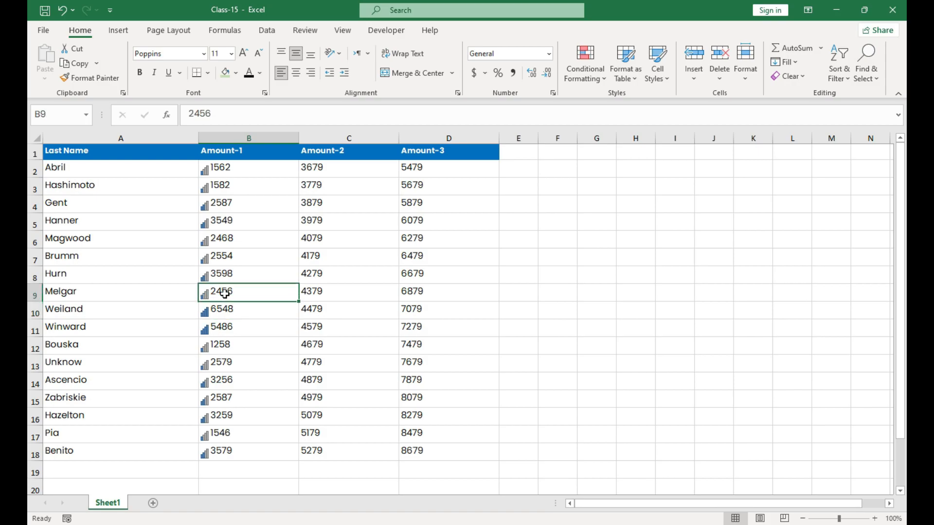
pyautogui.click(224, 271)
# Step: Select the Amount-1 values in B2:B18 and open their icon set rule for editing, with the dialog moved clear of the data
pyautogui.click(233, 174)
pyautogui.moveTo(231, 205); pyautogui.dragTo(218, 452)
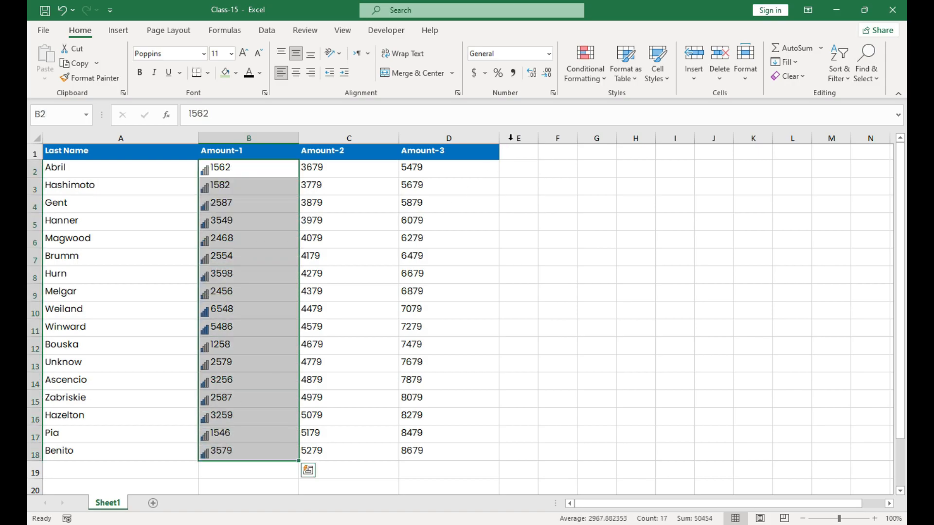
pyautogui.click(591, 77)
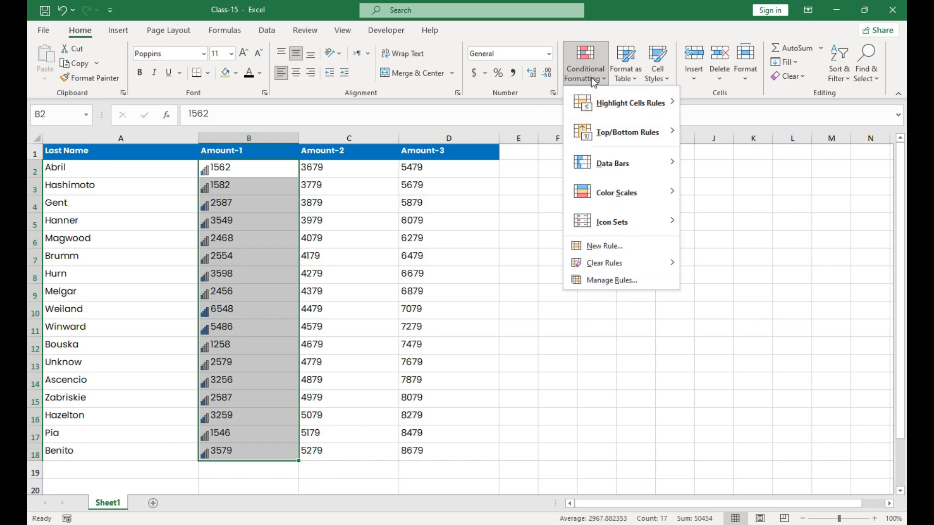
pyautogui.moveTo(613, 227)
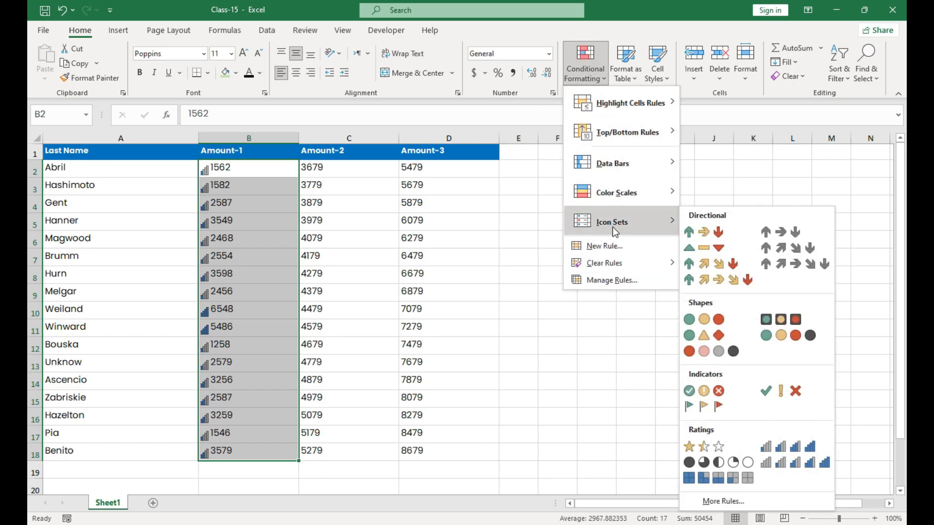
pyautogui.click(613, 281)
pyautogui.doubleClick(449, 202)
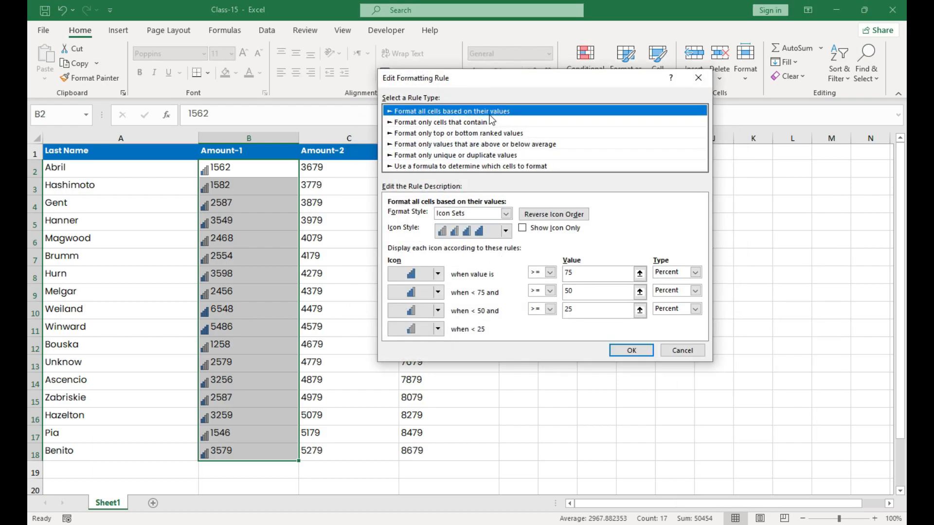
pyautogui.moveTo(499, 83); pyautogui.dragTo(564, 33)
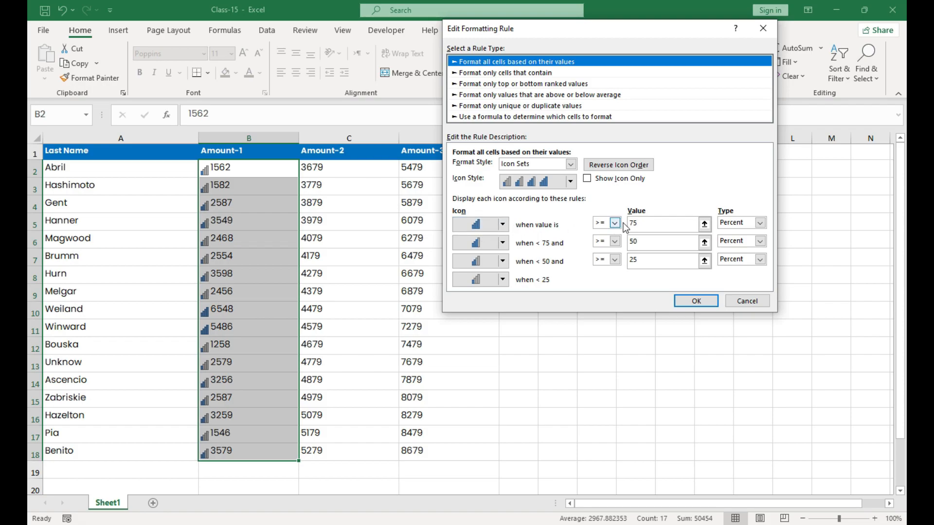
# Step: Review the icon set rule's percent thresholds and available icon styles, and close the rule editor and rule manager without altering the rule
pyautogui.moveTo(651, 224); pyautogui.dragTo(627, 224)
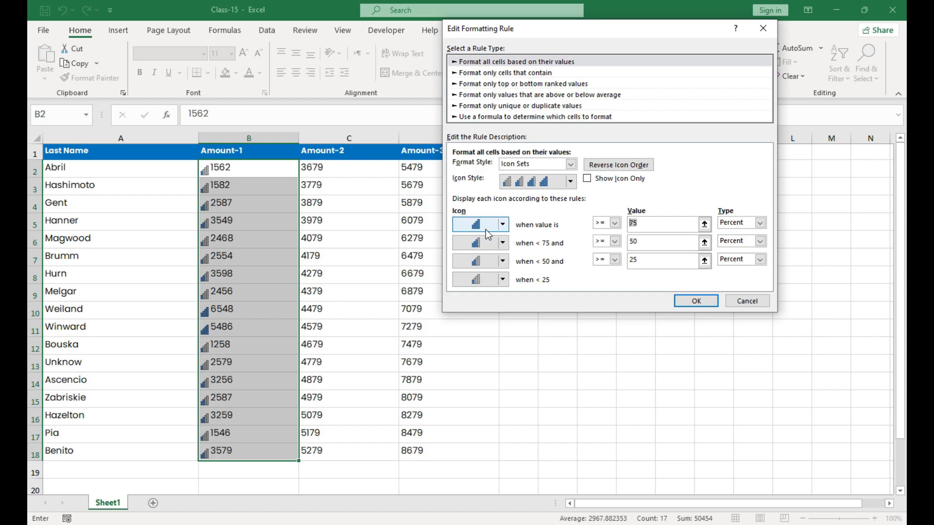
pyautogui.click(571, 181)
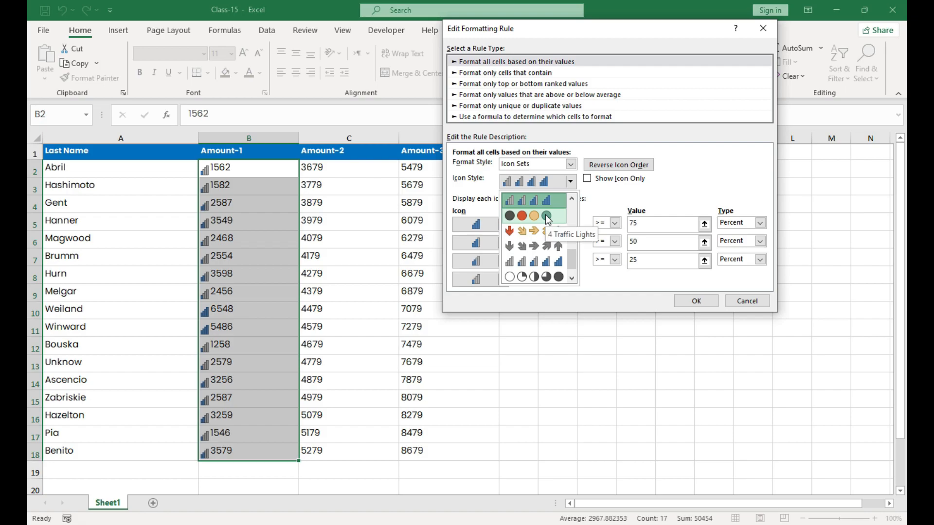
pyautogui.click(609, 201)
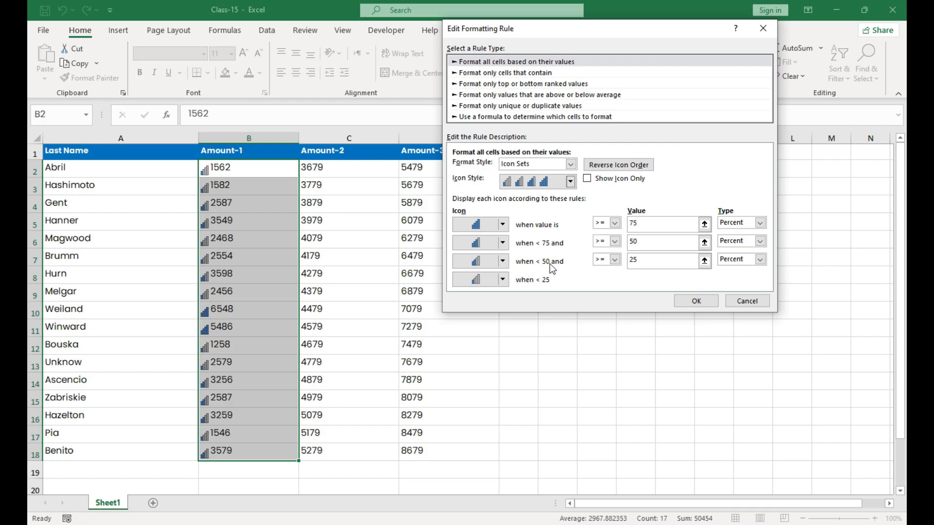
pyautogui.click(641, 264)
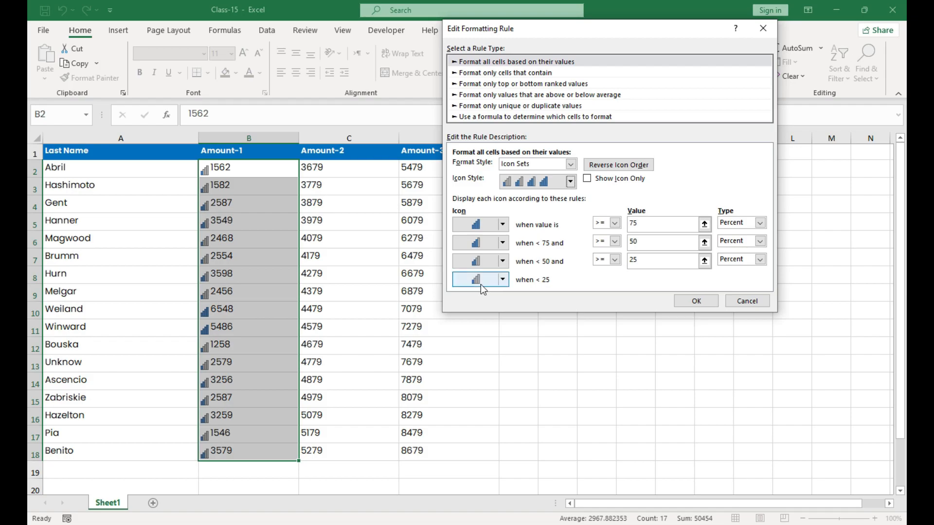
pyautogui.click(705, 301)
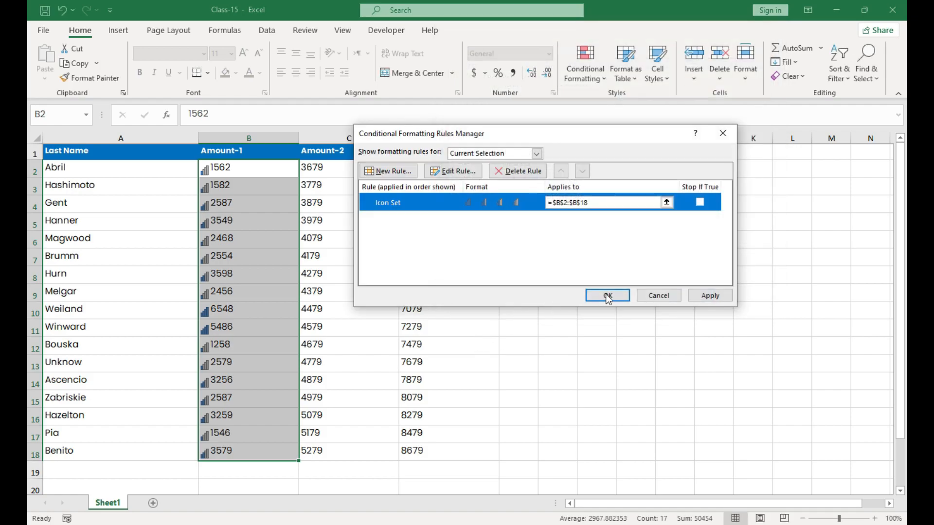
pyautogui.click(614, 297)
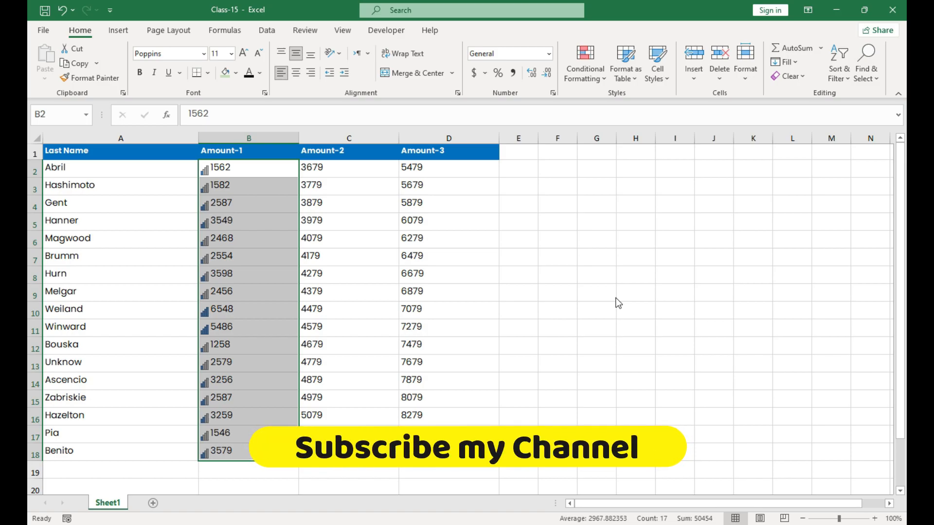
# Step: Start a new conditional formatting rule for the Amount-1 values in B2:B18
pyautogui.click(588, 75)
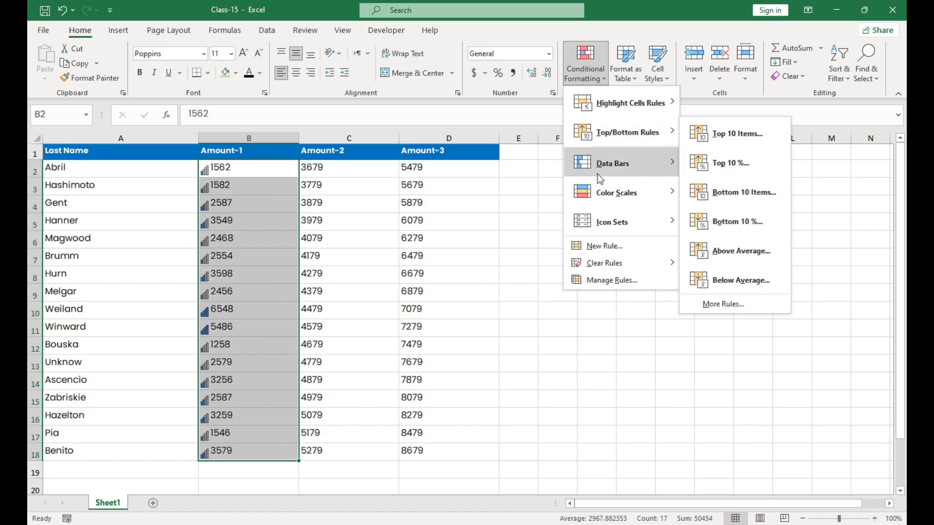
pyautogui.click(599, 248)
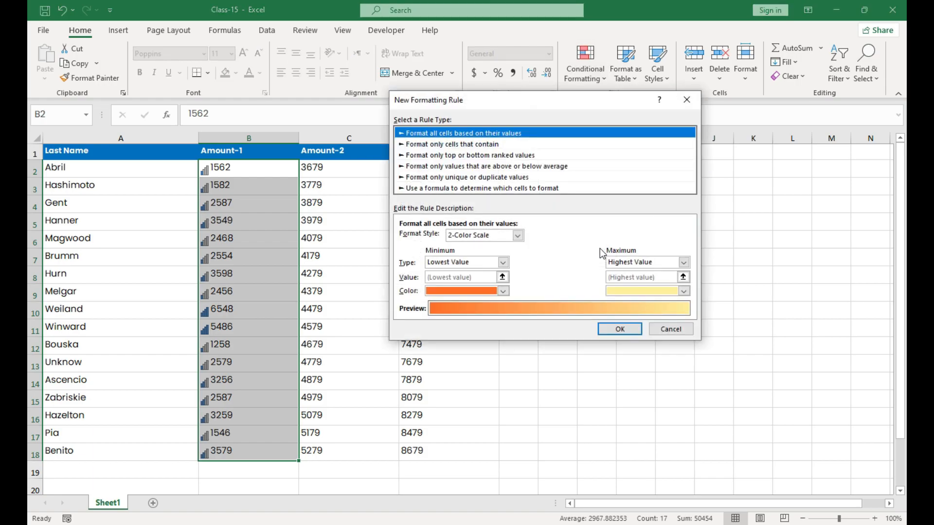